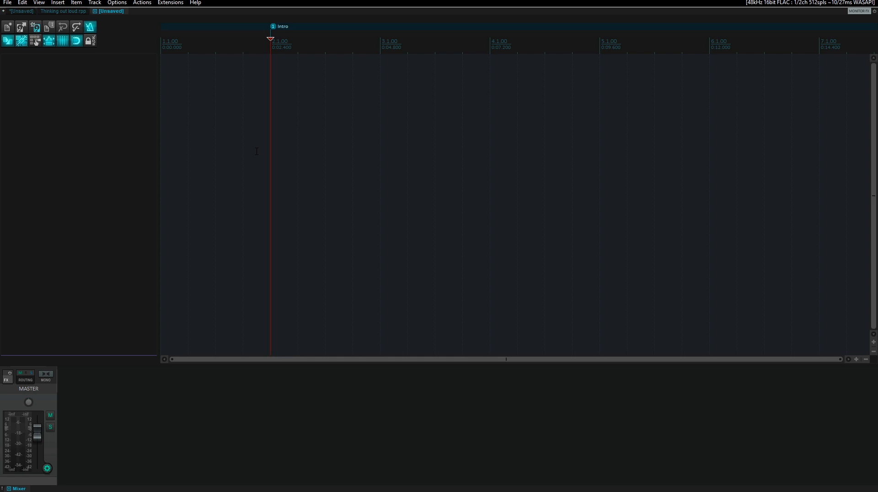
Insert a new track and name it track1
{"action": "key", "text": "ctrl+t"}
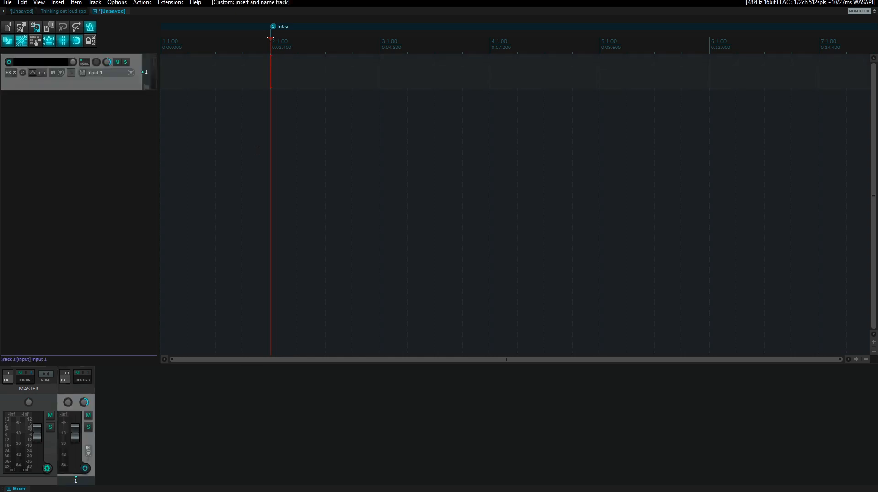
{"action": "type", "text": "track1"}
{"action": "key", "text": "Return"}
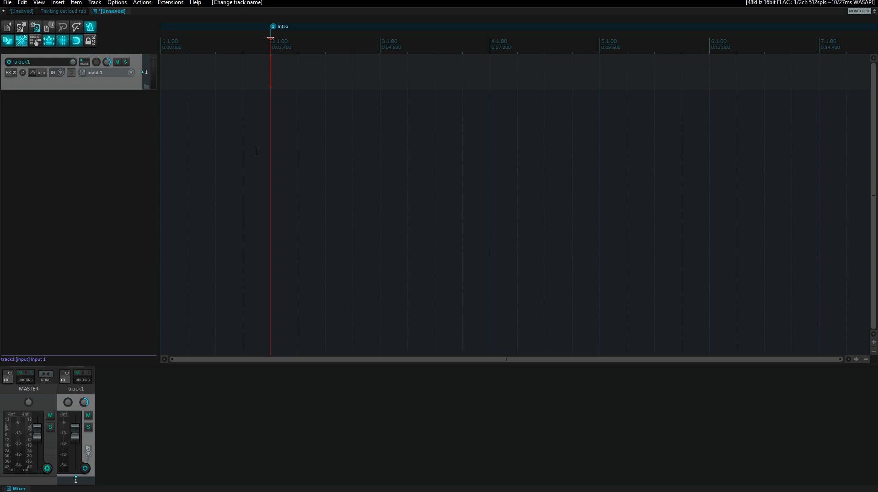
Clear the name of track1 and duplicate the unnamed track until the project has eight tracks
{"action": "key", "text": "F2"}
{"action": "key", "text": "BackSpace"}
{"action": "key", "text": "ctrl+shift+d"}
{"action": "key", "text": "ctrl+shift+d"}
{"action": "key", "text": "ctrl+shift+d"}
{"action": "key", "text": "ctrl+shift+d"}
{"action": "key", "text": "ctrl+shift+d"}
{"action": "key", "text": "ctrl+shift+d"}
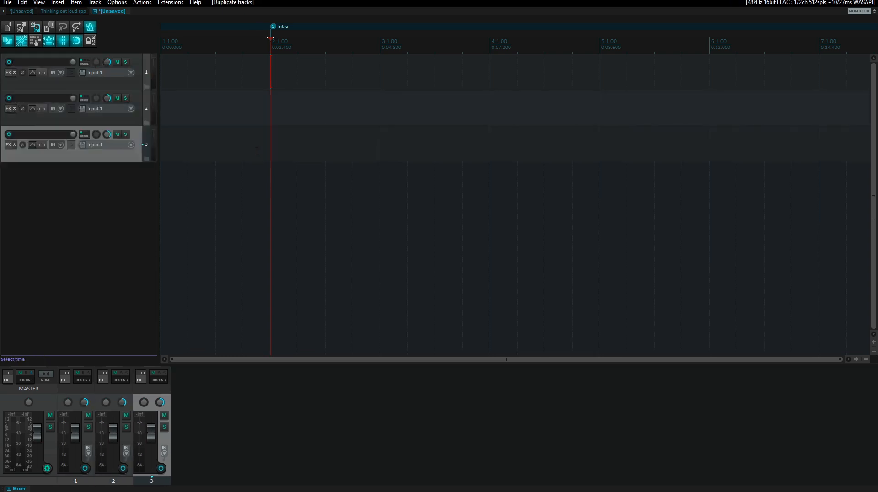
{"action": "key", "text": "ctrl+shift+d"}
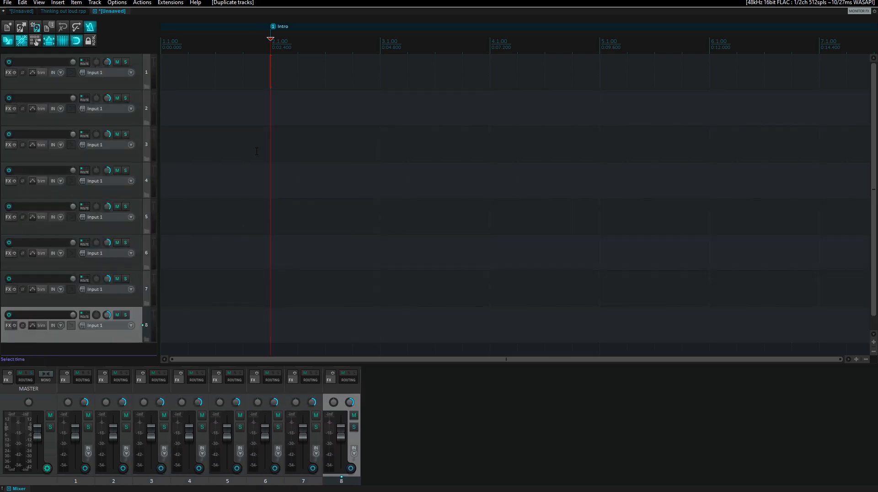
Select the last track in the list and duplicate it twice to make ten tracks
{"action": "key", "text": "Down"}
{"action": "key", "text": "Down"}
{"action": "key", "text": "Up"}
{"action": "key", "text": "Down"}
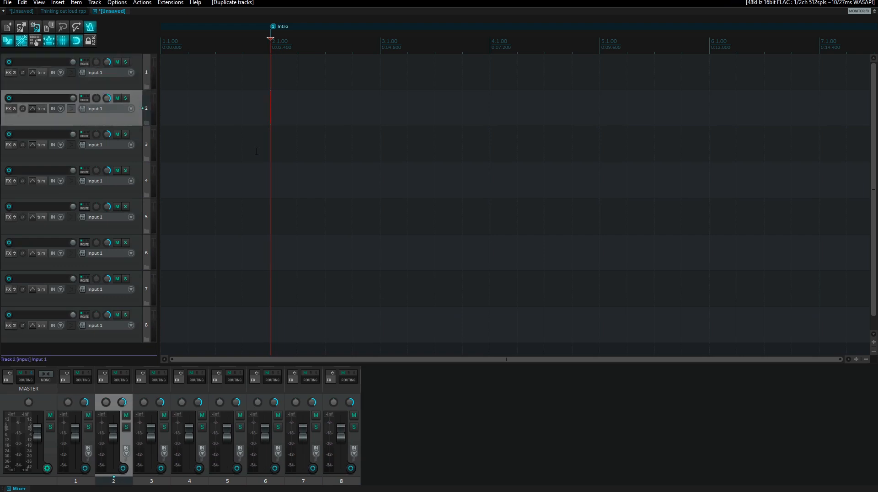
{"action": "key", "text": "ctrl+Down"}
{"action": "key", "text": "Up"}
{"action": "key", "text": "Down"}
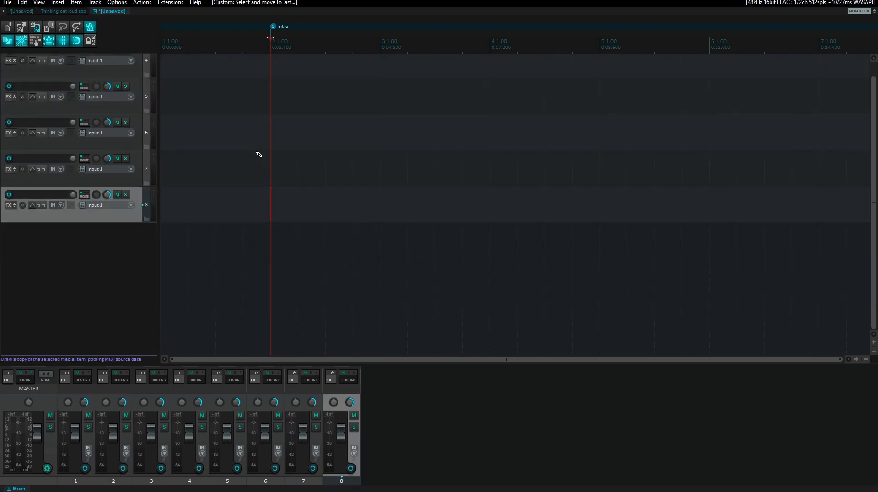
{"action": "key", "text": "ctrl+d"}
{"action": "key", "text": "ctrl+d"}
{"action": "key", "text": "Up"}
{"action": "key", "text": "Down"}
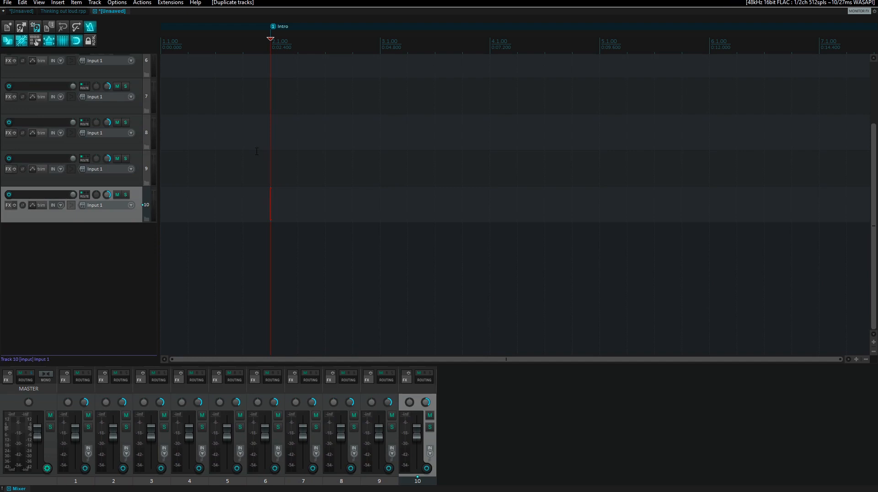
Copy all ten tracks and paste them below track 10
{"action": "key", "text": "Up"}
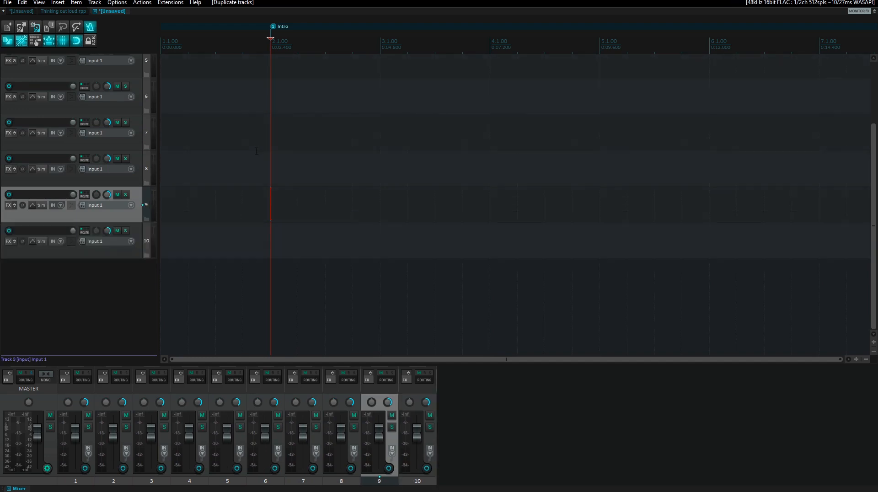
{"action": "key", "text": "Down"}
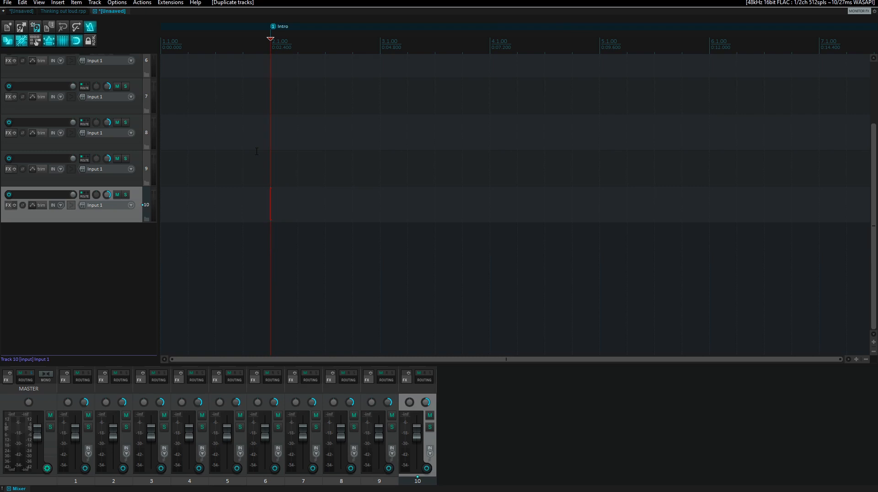
{"action": "key", "text": "ctrl+a"}
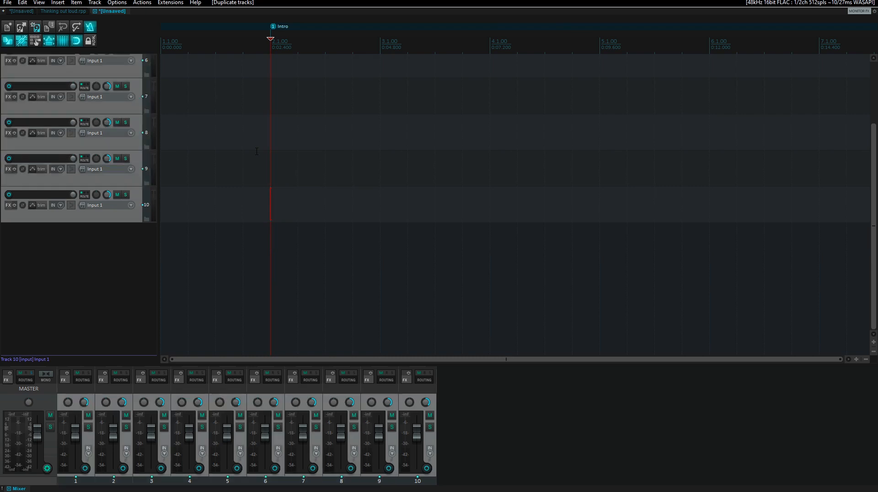
{"action": "key", "text": "ctrl+v"}
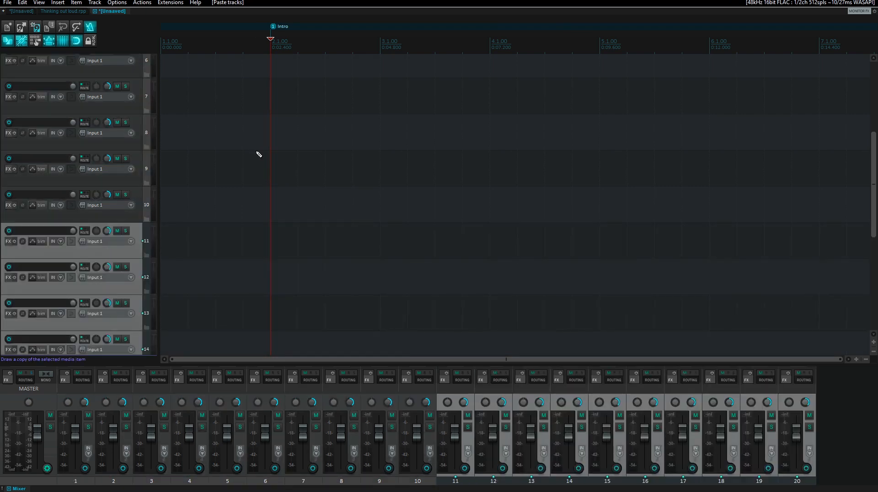
Copy all twenty tracks and paste the copies below track 18
{"action": "key", "text": "Up"}
{"action": "key", "text": "Up"}
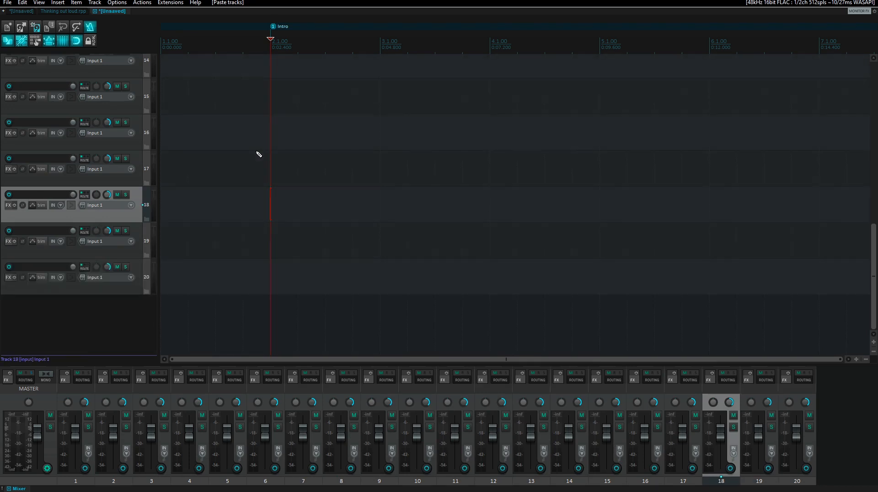
{"action": "key", "text": "ctrl+a"}
{"action": "key", "text": "ctrl+c"}
{"action": "key", "text": "ctrl+v"}
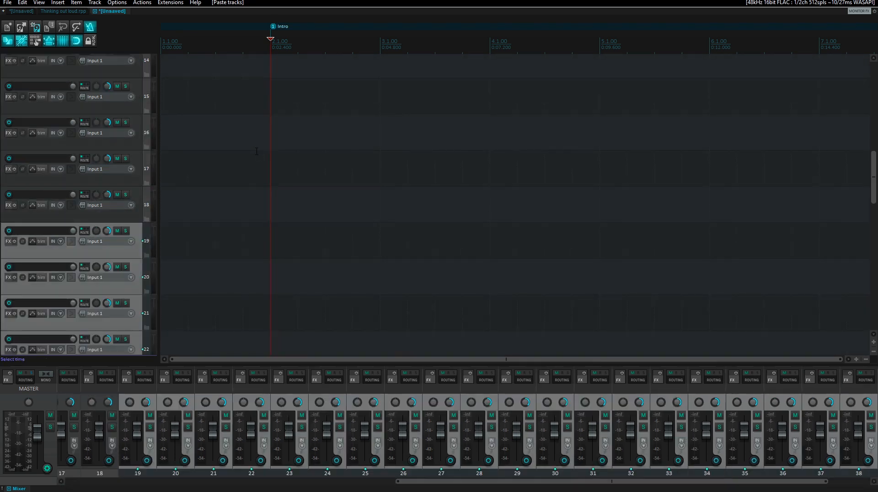
Examine the tracks at the end of the list, and return to the first track to review the current selection
{"action": "key", "text": "Up"}
{"action": "key", "text": "Down"}
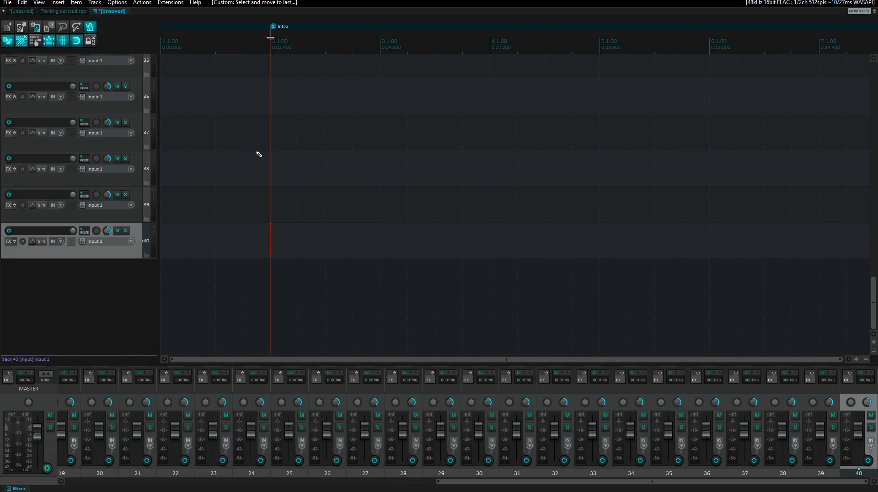
{"action": "key", "text": "Up"}
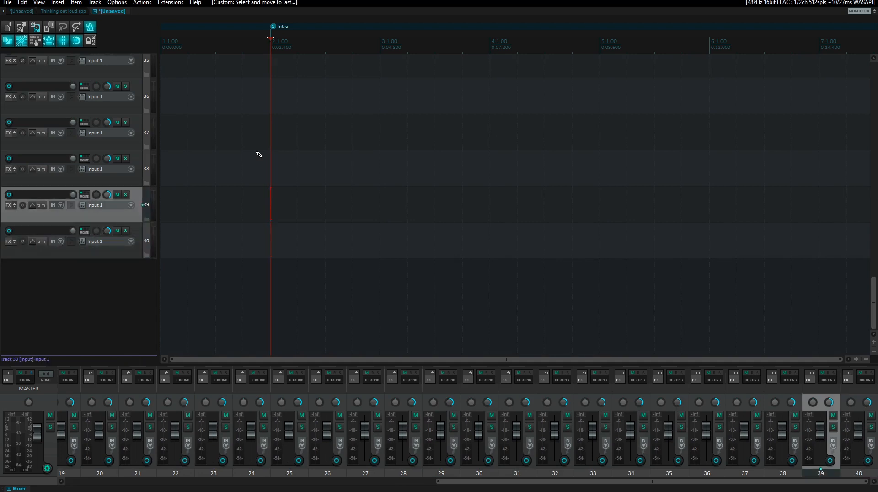
{"action": "key", "text": "Up"}
{"action": "key", "text": "Up"}
{"action": "key", "text": "ctrl+alt+Home"}
{"action": "key", "text": "ctrl+shift+space"}
{"action": "key", "text": "ctrl+shift+space"}
{"action": "key", "text": "Up"}
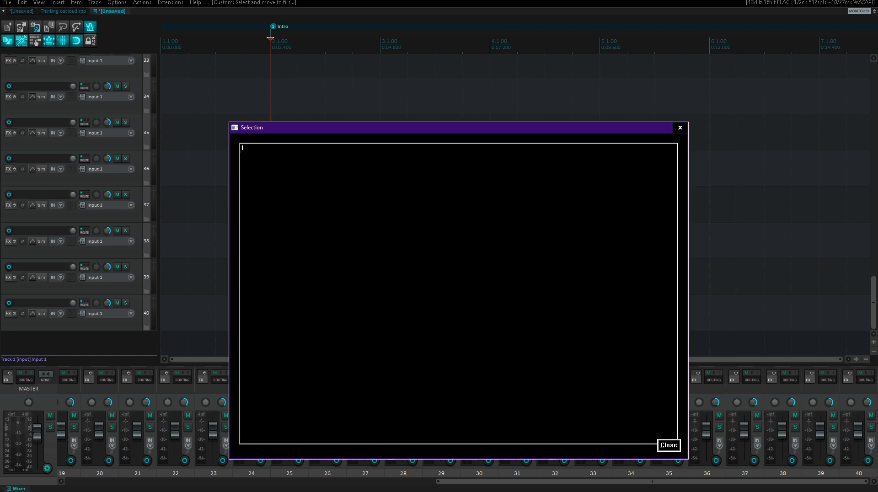
{"action": "key", "text": "Escape"}
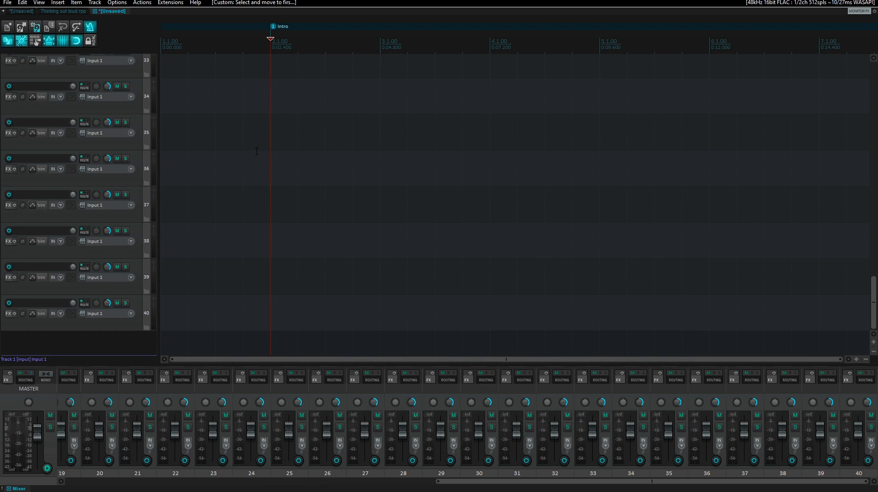
{"action": "key", "text": "Down"}
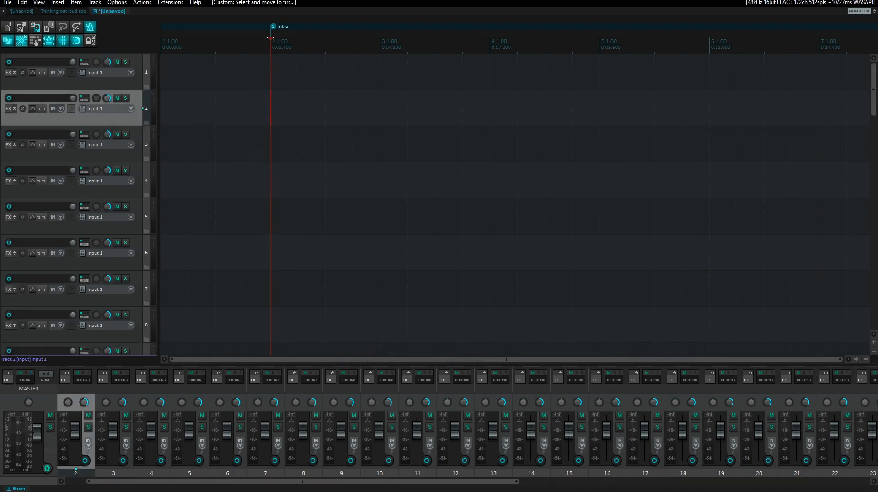
{"action": "key", "text": "Up"}
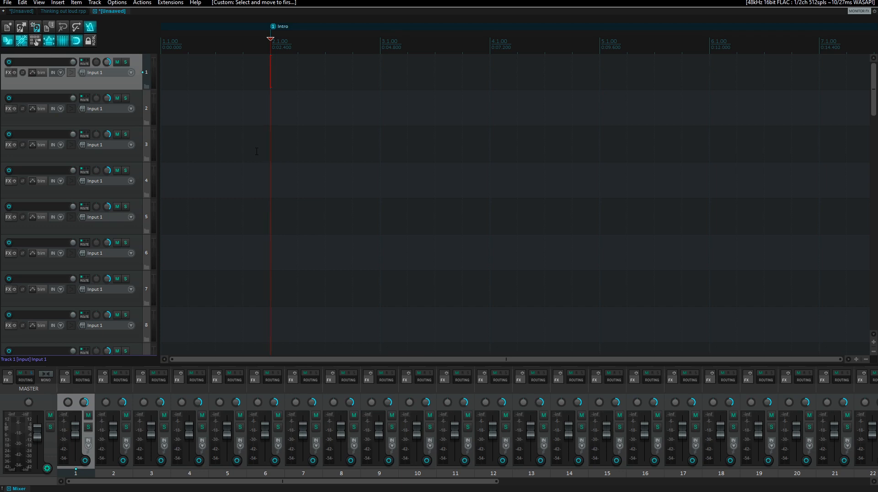
Insert a new track below track 4 and name it folder cover
{"action": "key", "text": "Down"}
{"action": "key", "text": "Down"}
{"action": "key", "text": "Down"}
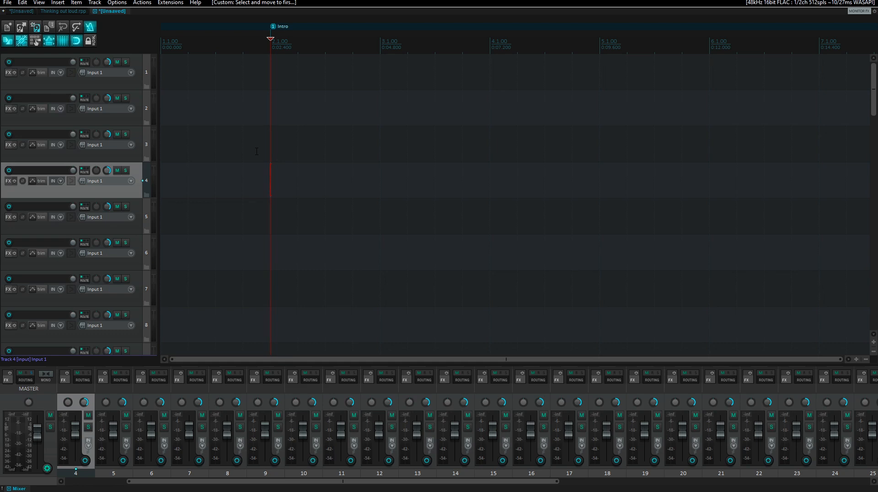
{"action": "key", "text": "Down"}
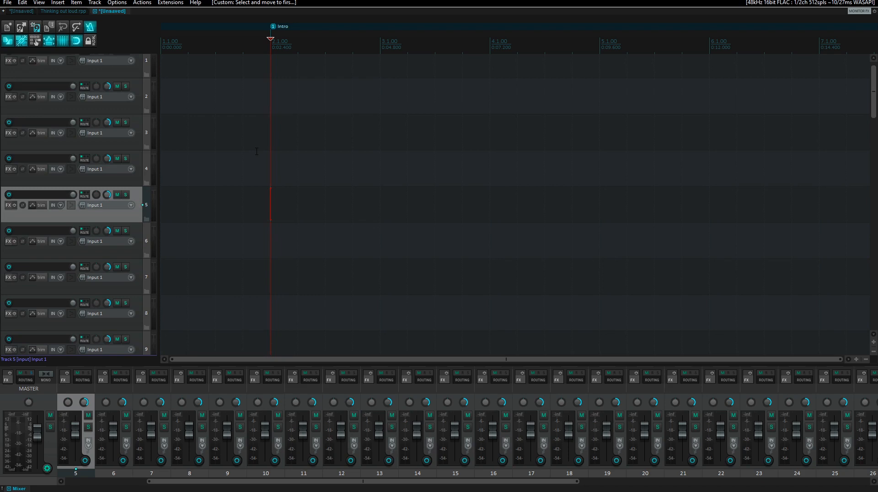
{"action": "key", "text": "Up"}
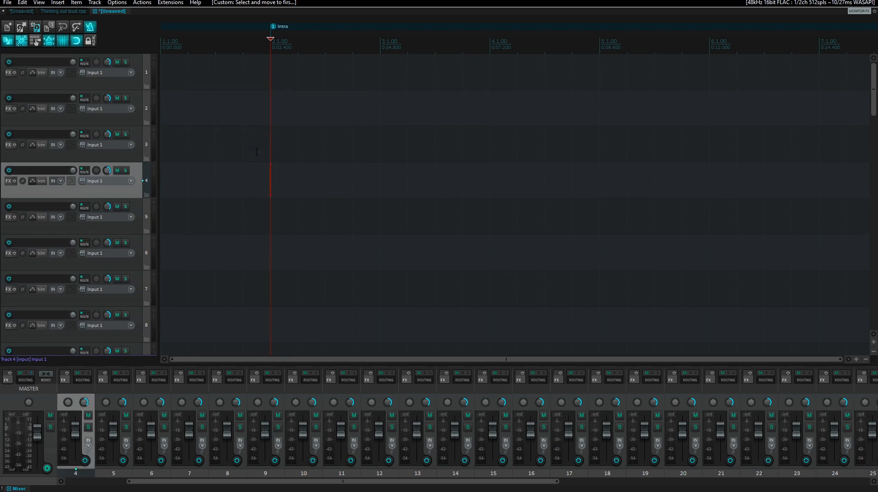
{"action": "key", "text": "ctrl+t"}
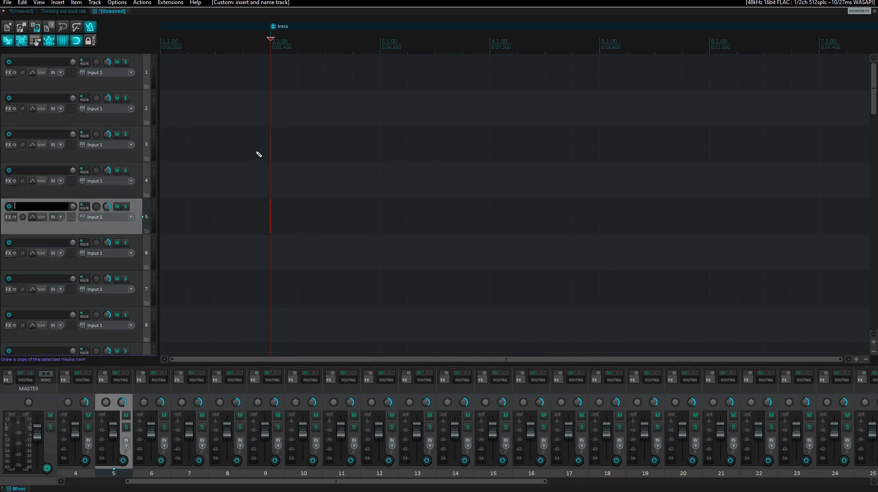
{"action": "type", "text": "folder cover"}
{"action": "key", "text": "Return"}
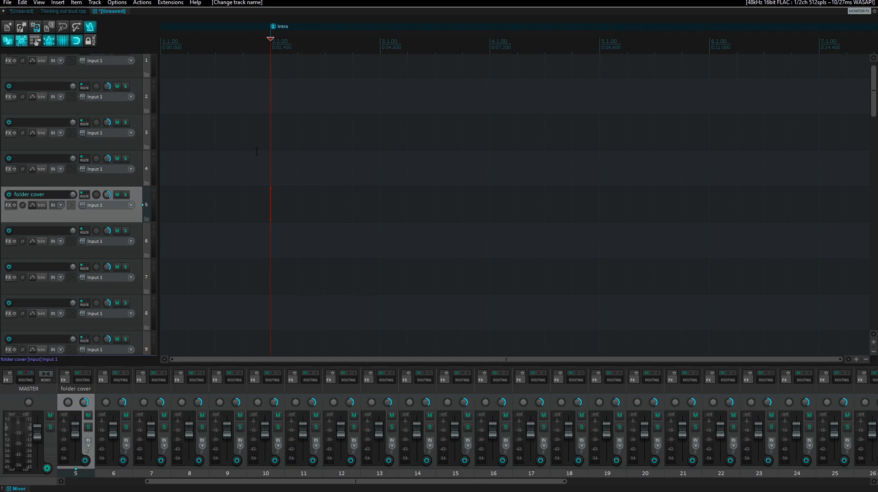
Turn the folder cover track into a folder parent for the tracks below it
{"action": "key", "text": "alt+f"}
{"action": "key", "text": "alt+f"}
{"action": "key", "text": "alt+f"}
{"action": "key", "text": "alt+f"}
{"action": "key", "text": "alt+f"}
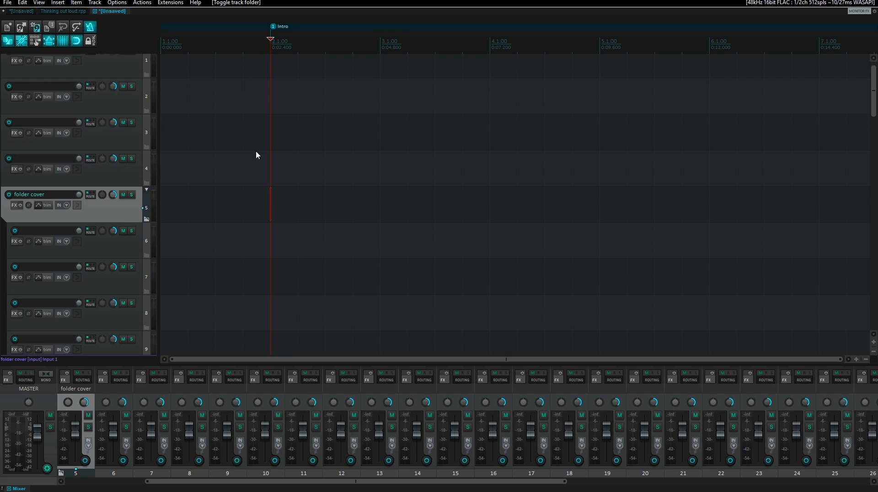
{"action": "key", "text": "Up"}
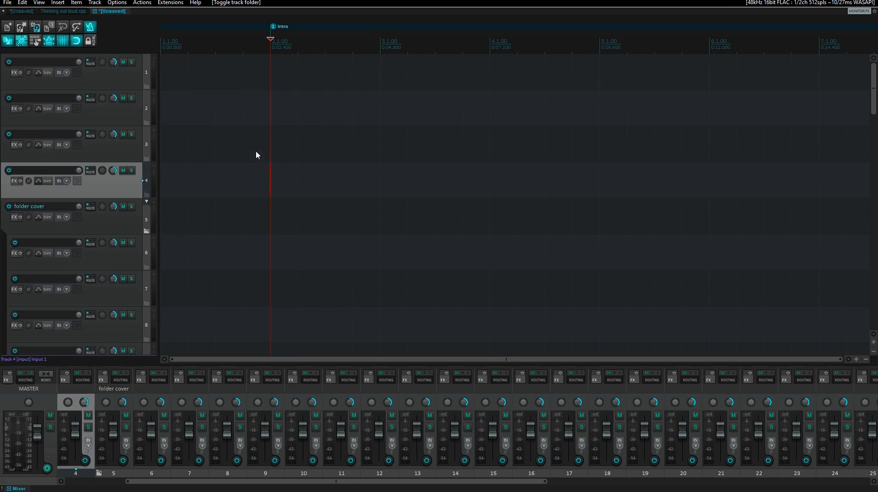
{"action": "key", "text": "Down"}
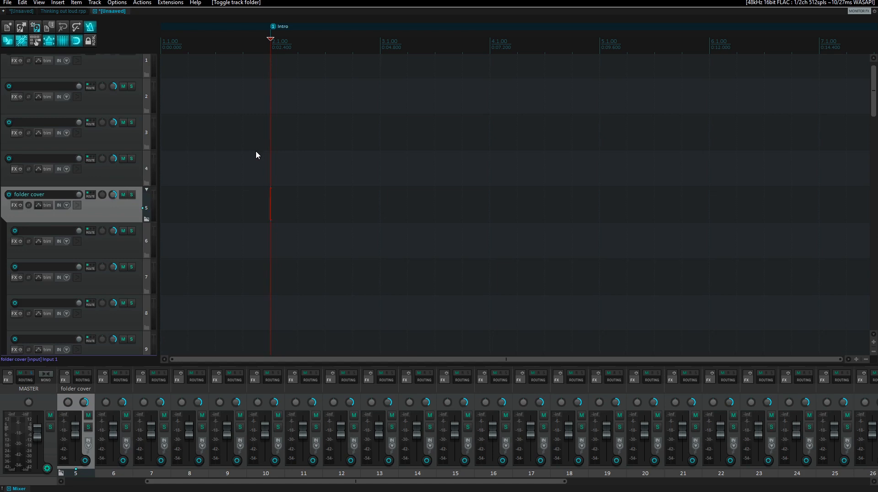
Rename the folder cover track as drums
{"action": "key", "text": "F2"}
{"action": "key", "text": "Home"}
{"action": "key", "text": "Right"}
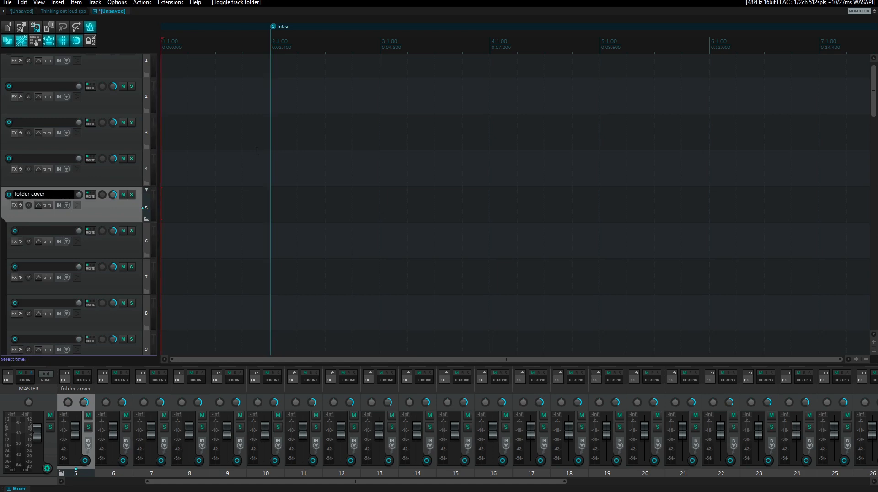
{"action": "key", "text": "ctrl+a"}
{"action": "type", "text": "drums"}
{"action": "key", "text": "Return"}
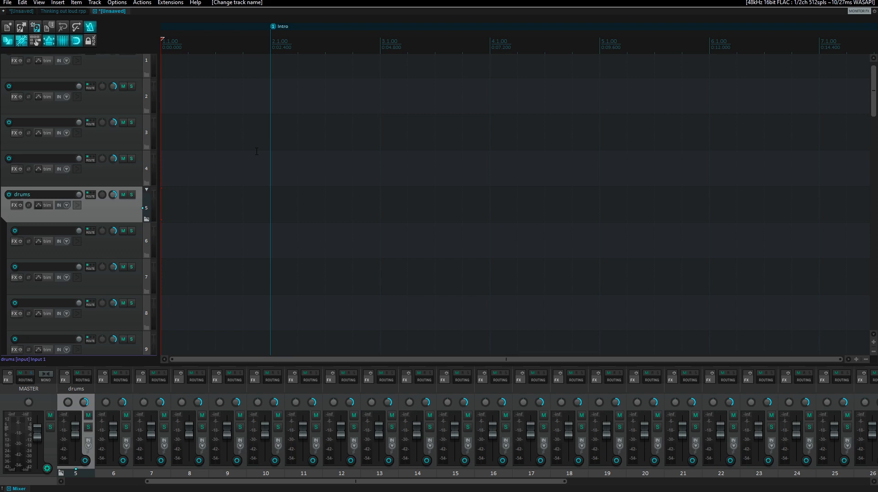
Insert a new track below track 21 inside the drums folder and name it end drum
{"action": "key", "text": "Down"}
{"action": "key", "text": "Down"}
{"action": "key", "text": "Down"}
{"action": "key", "text": "Down"}
{"action": "key", "text": "Down"}
{"action": "key", "text": "Down"}
{"action": "key", "text": "Down"}
{"action": "key", "text": "Down"}
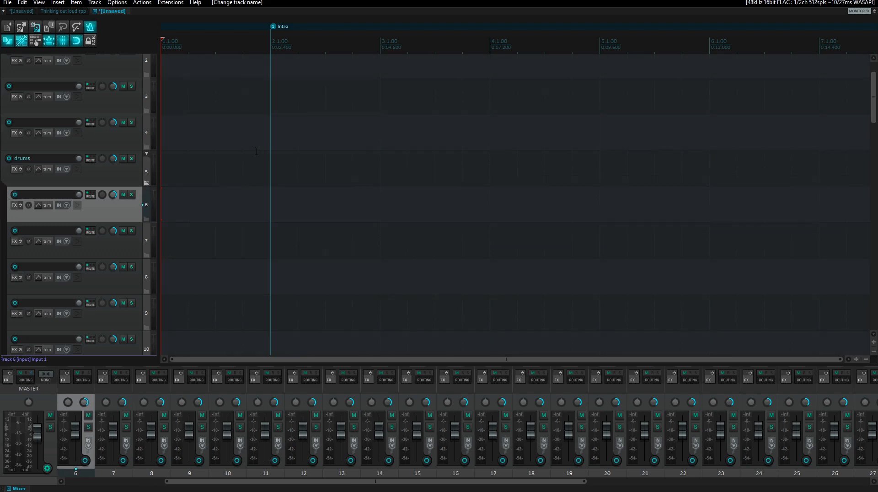
{"action": "key", "text": "Down"}
{"action": "key", "text": "Down"}
{"action": "key", "text": "Down"}
{"action": "key", "text": "Down"}
{"action": "key", "text": "Down"}
{"action": "key", "text": "Down"}
{"action": "key", "text": "Down"}
{"action": "key", "text": "Down"}
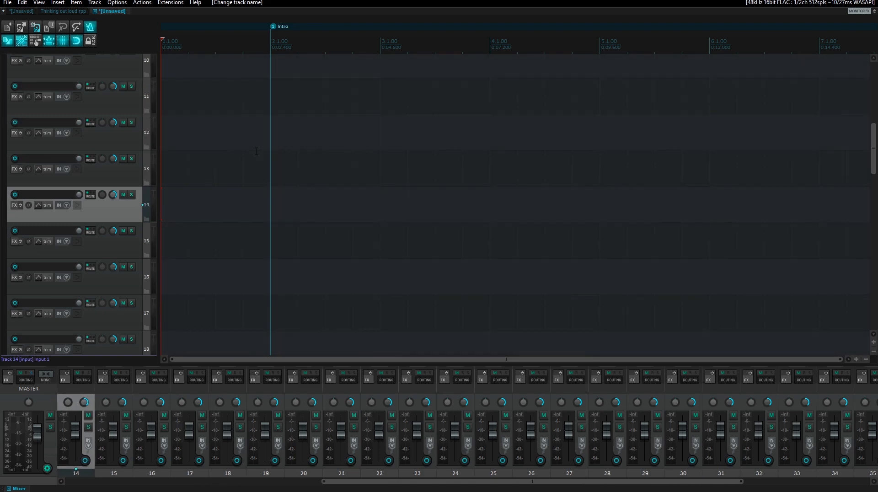
{"action": "key", "text": "Down"}
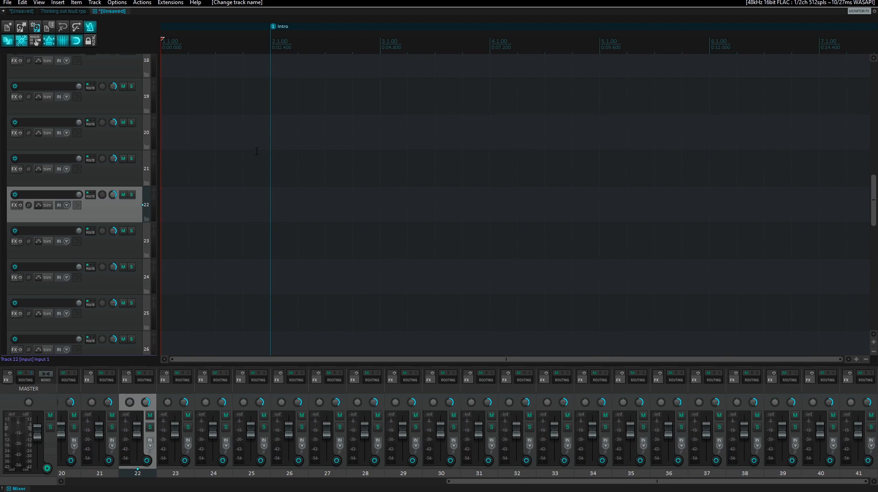
{"action": "key", "text": "Up"}
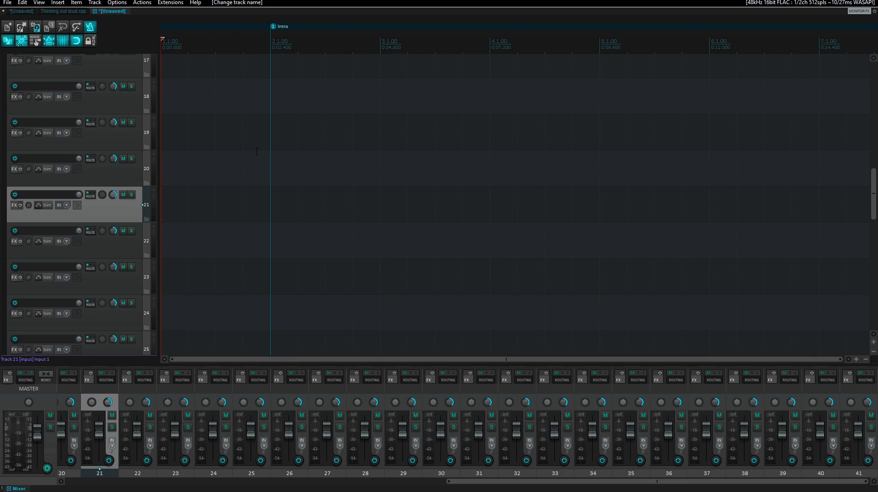
{"action": "key", "text": "ctrl+t"}
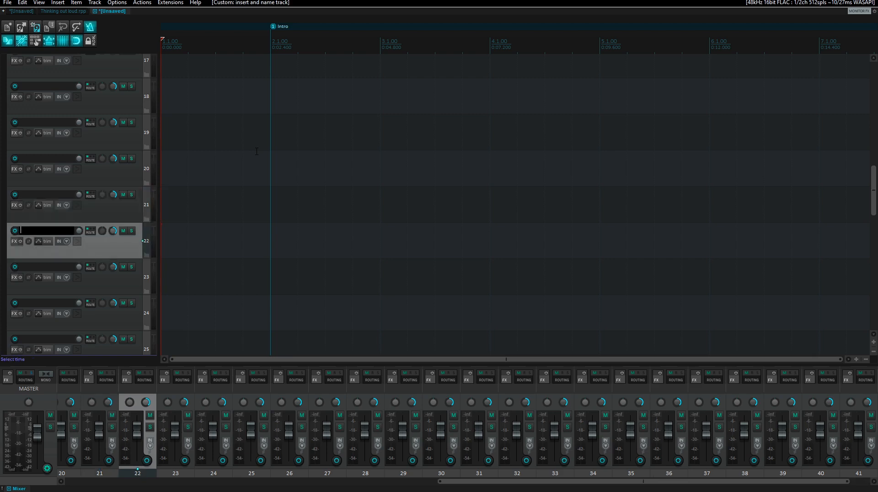
{"action": "type", "text": "end drum"}
{"action": "key", "text": "Return"}
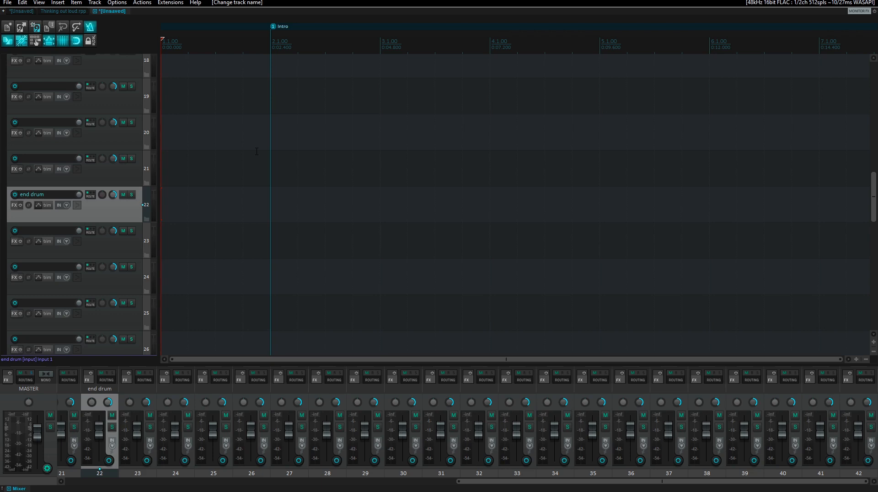
Make the end drum track the last track of the drums folder, closing the folder there
{"action": "key", "text": "alt+f"}
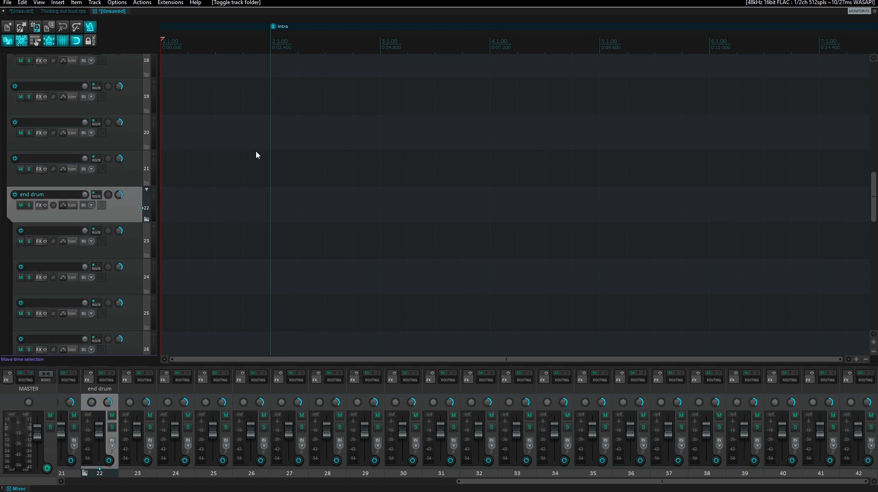
{"action": "key", "text": "alt+f"}
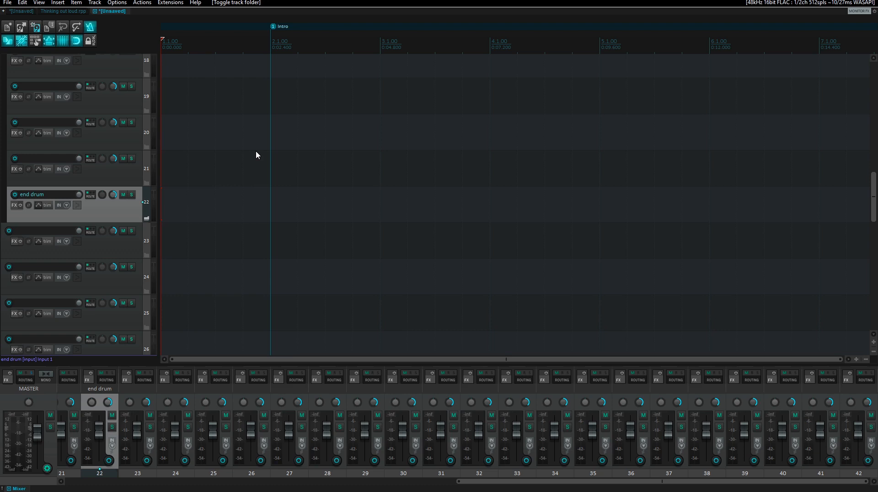
{"action": "key", "text": "Up"}
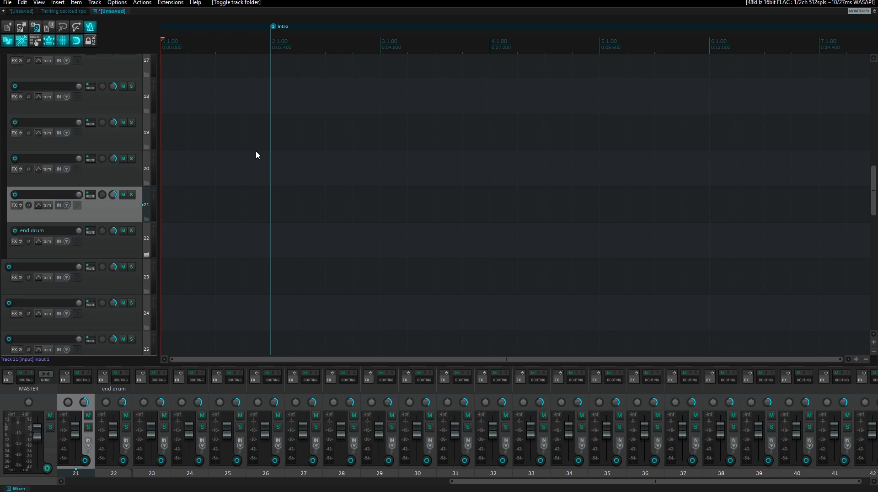
{"action": "key", "text": "Up"}
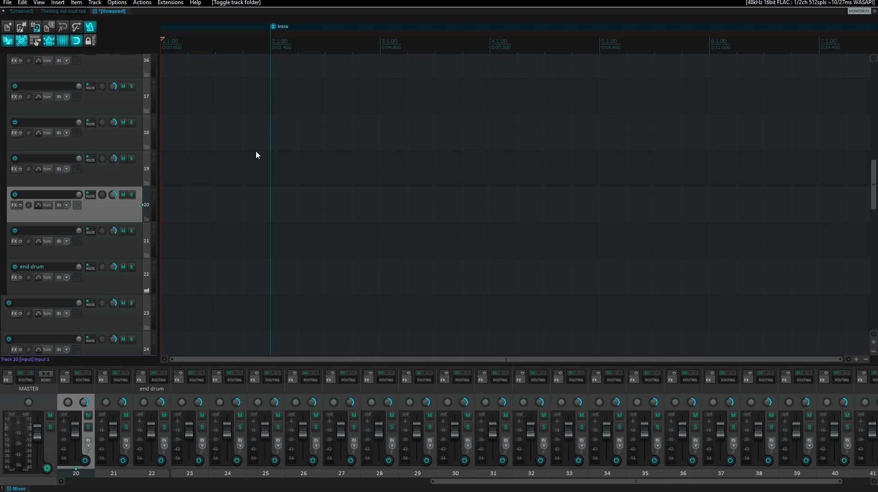
{"action": "key", "text": "alt+Up"}
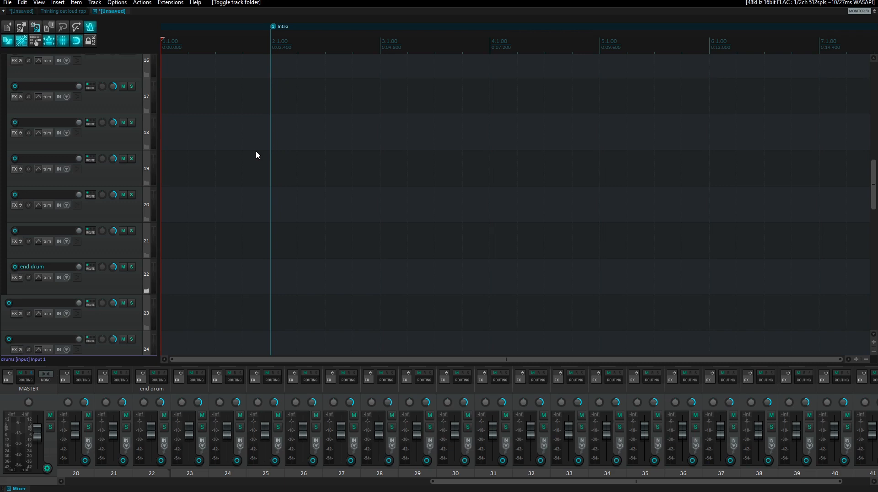
Show the master track in the track list
{"action": "key", "text": "alt"}
{"action": "key", "text": "Right"}
{"action": "key", "text": "Right"}
{"action": "key", "text": "Down"}
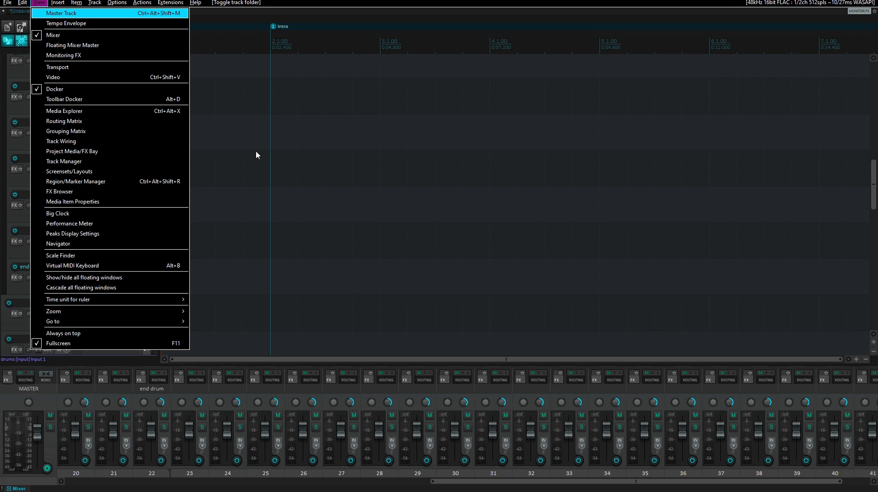
{"action": "key", "text": "Return"}
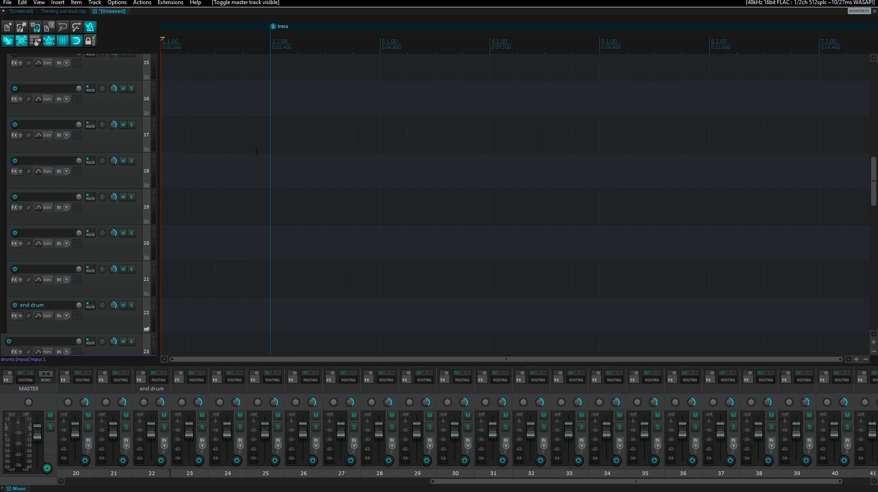
Select the master track above track 1
{"action": "key", "text": "Up"}
{"action": "key", "text": "Up"}
{"action": "key", "text": "Up"}
{"action": "key", "text": "Up"}
{"action": "key", "text": "Up"}
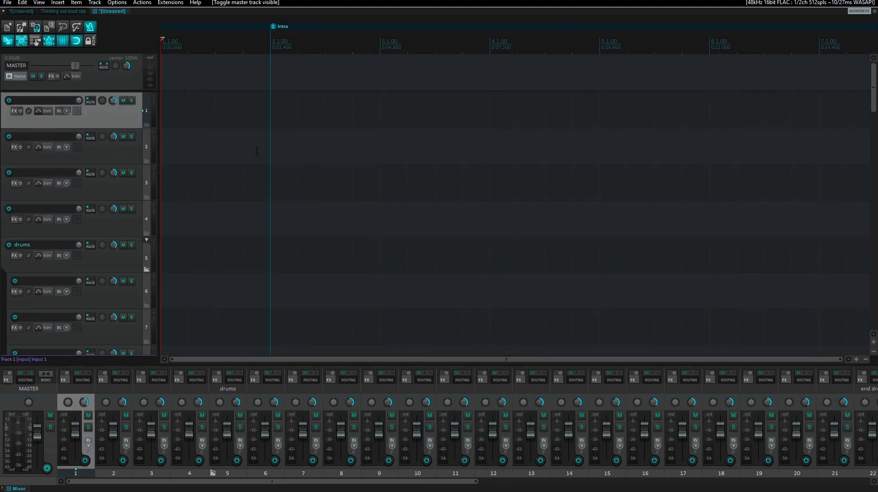
{"action": "key", "text": "Up"}
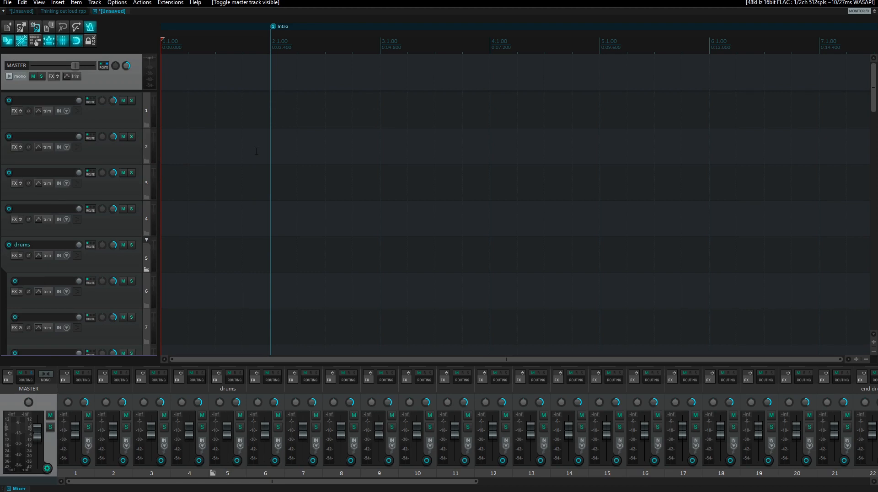
Select the drums folder track and cycle its compact states, leaving its child tracks fully collapsed
{"action": "key", "text": "Down"}
{"action": "key", "text": "Down"}
{"action": "key", "text": "Down"}
{"action": "key", "text": "Down"}
{"action": "key", "text": "Down"}
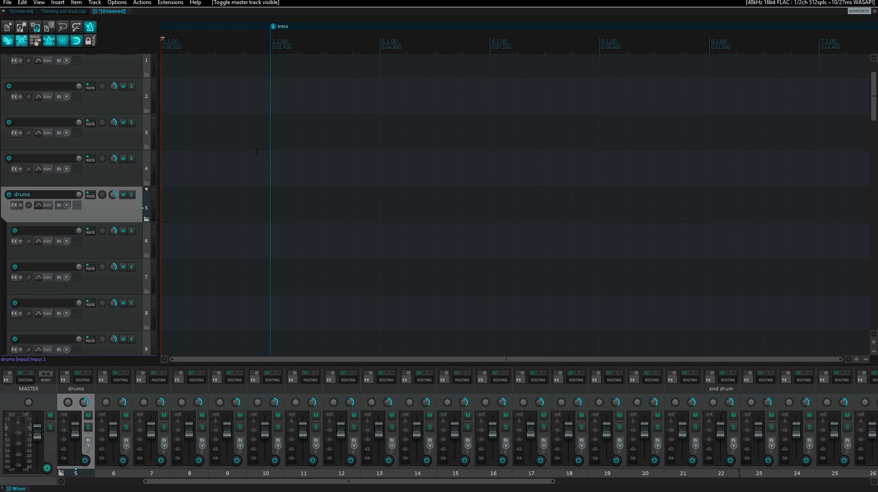
{"action": "key", "text": "Up"}
{"action": "key", "text": "Down"}
{"action": "key", "text": "f"}
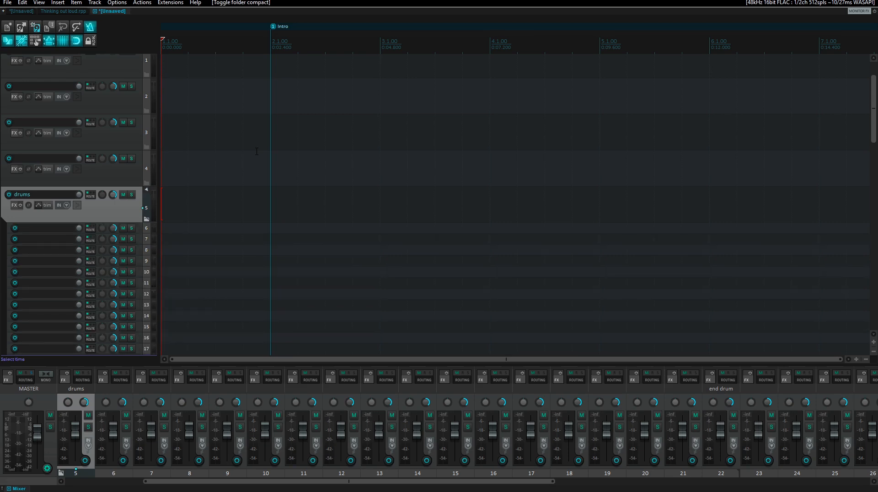
{"action": "key", "text": "f"}
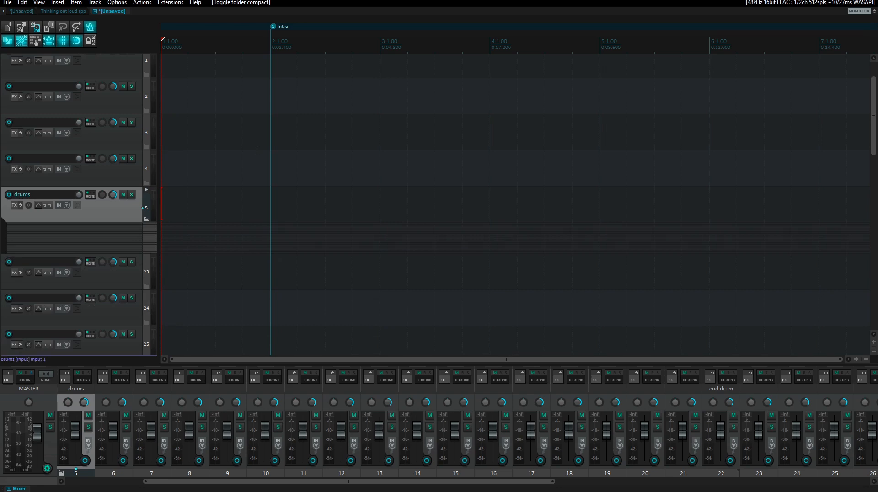
{"action": "key", "text": "f"}
{"action": "key", "text": "f"}
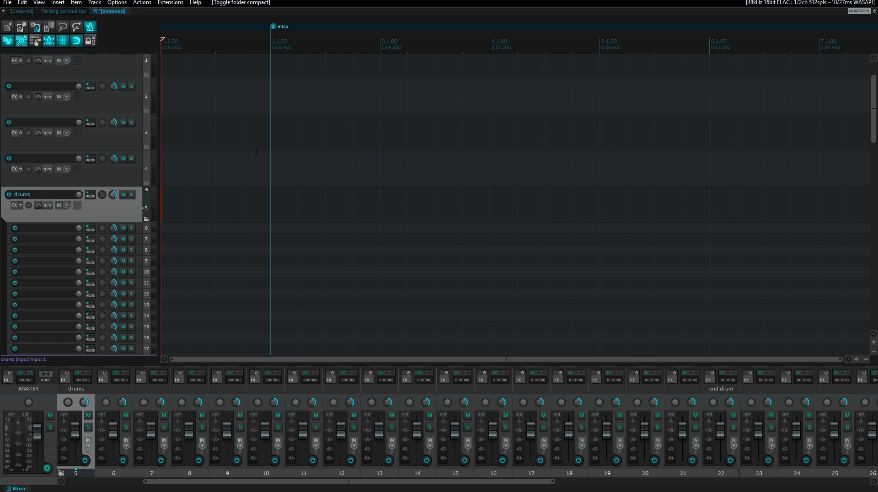
{"action": "key", "text": "f"}
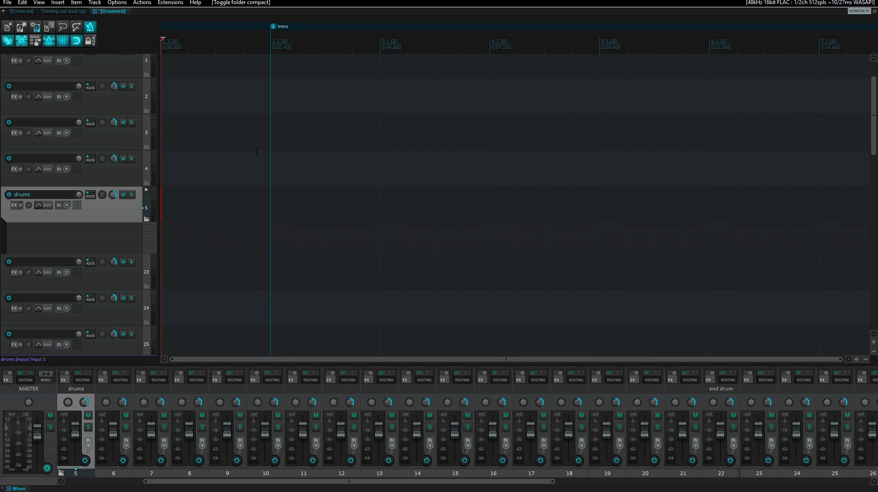
Go past the collapsed drums folder to its neighbouring tracks and back, and mute the folder track
{"action": "key", "text": "Up"}
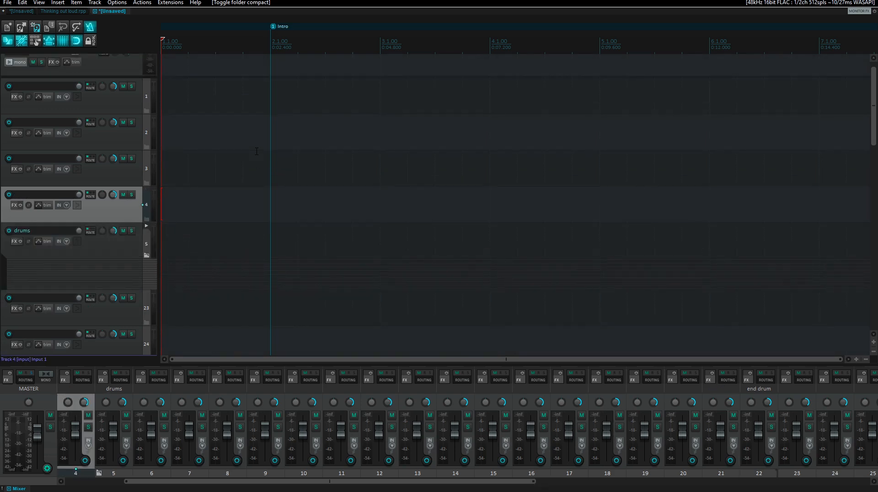
{"action": "key", "text": "Down"}
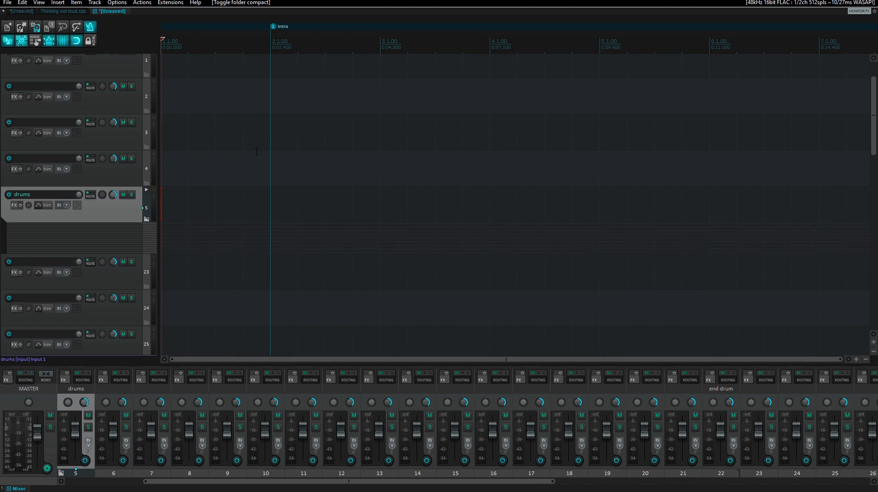
{"action": "key", "text": "Down"}
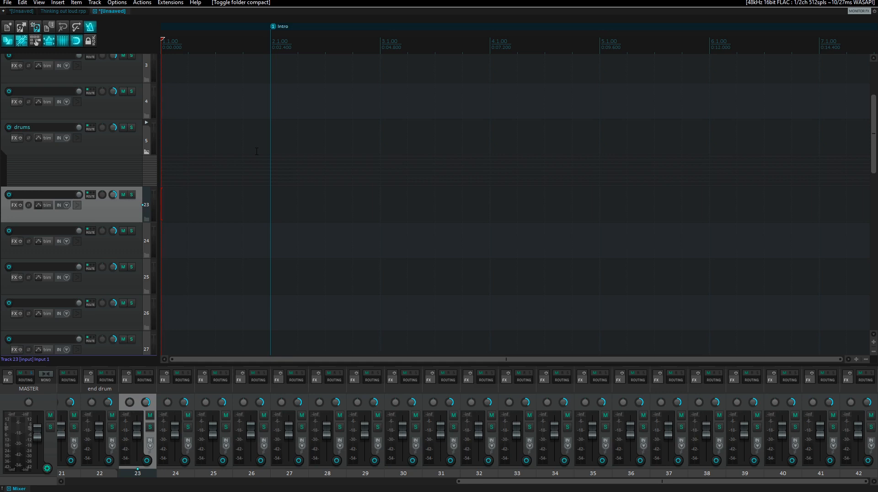
{"action": "key", "text": "Up"}
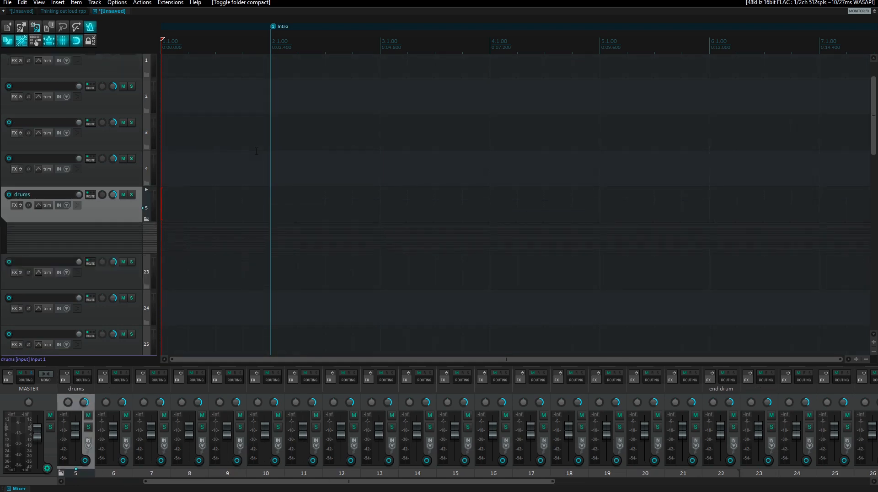
{"action": "key", "text": "F5"}
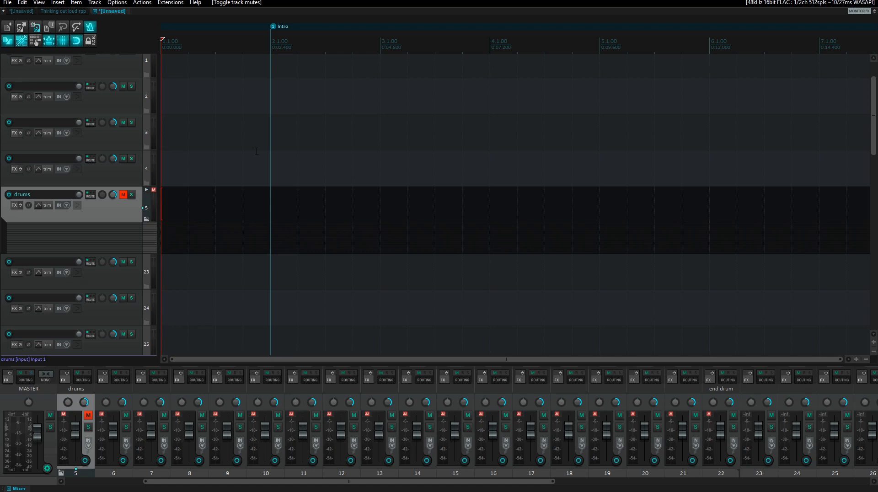
Close the current multitrack project without saving it
{"action": "key", "text": "ctrl+F4"}
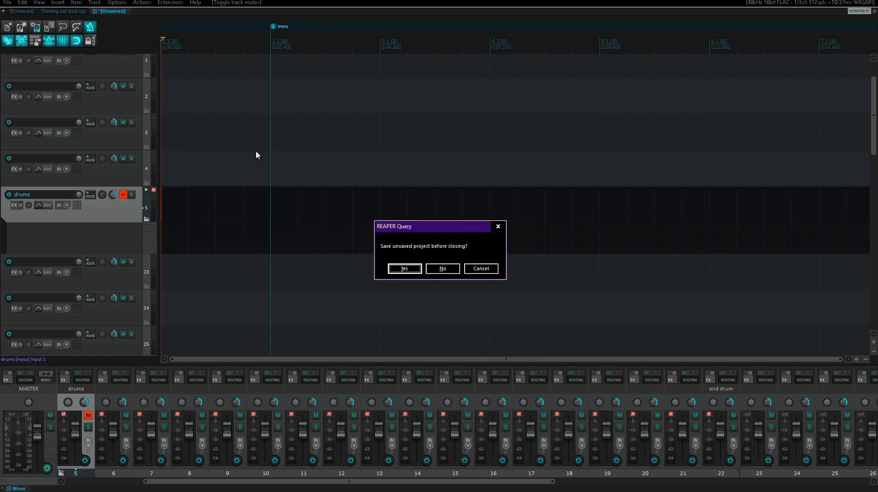
{"action": "key", "text": "Tab"}
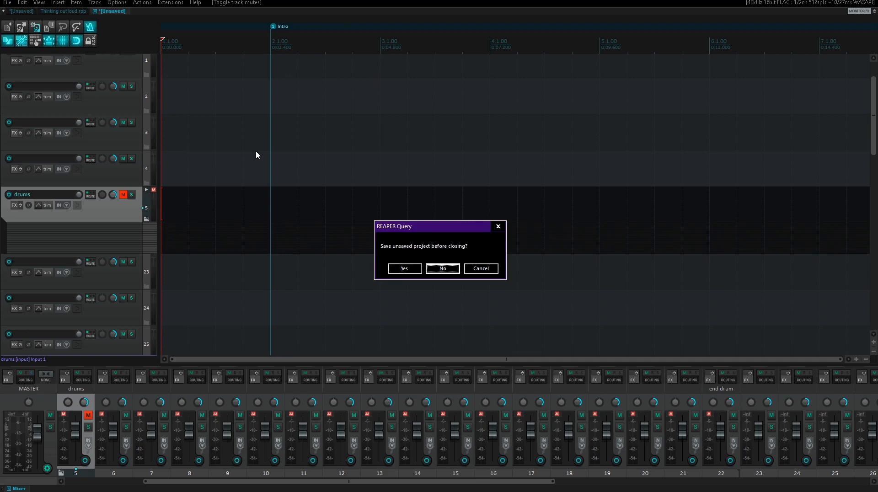
{"action": "key", "text": "Return"}
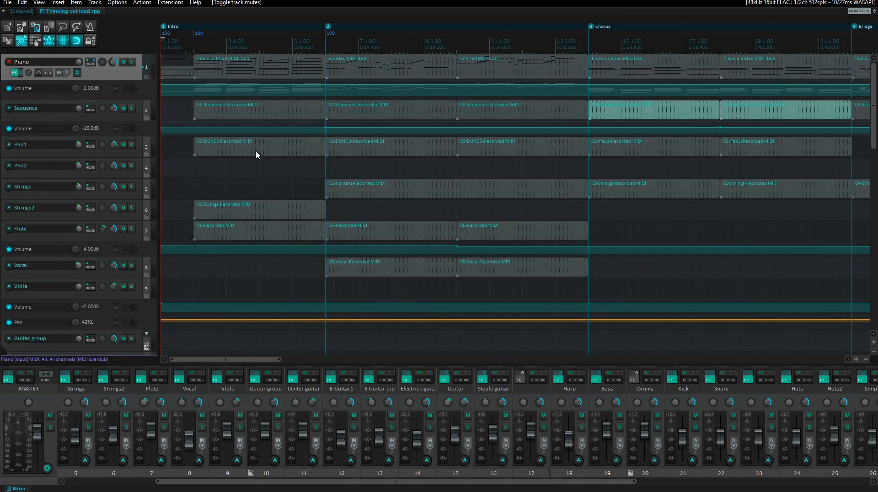
Go through the ungrouped tracks one by one from Piano down to Viola
{"action": "key", "text": "Down"}
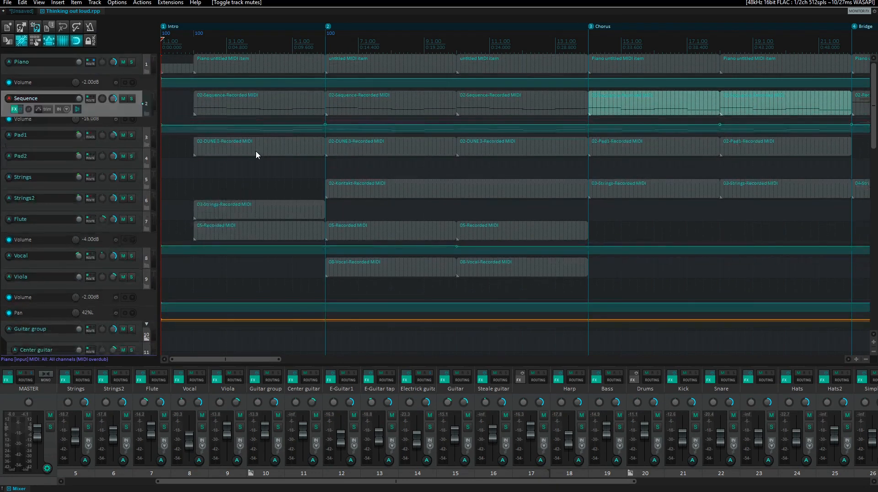
{"action": "key", "text": "Up"}
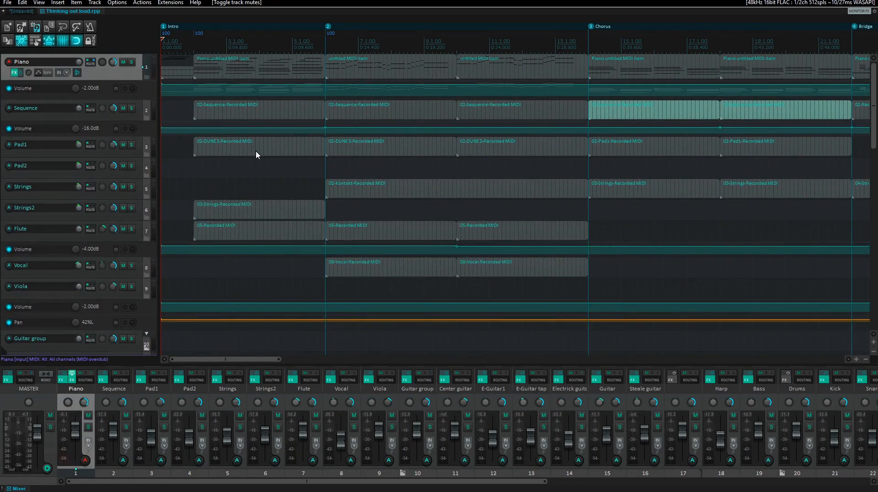
{"action": "key", "text": "Down"}
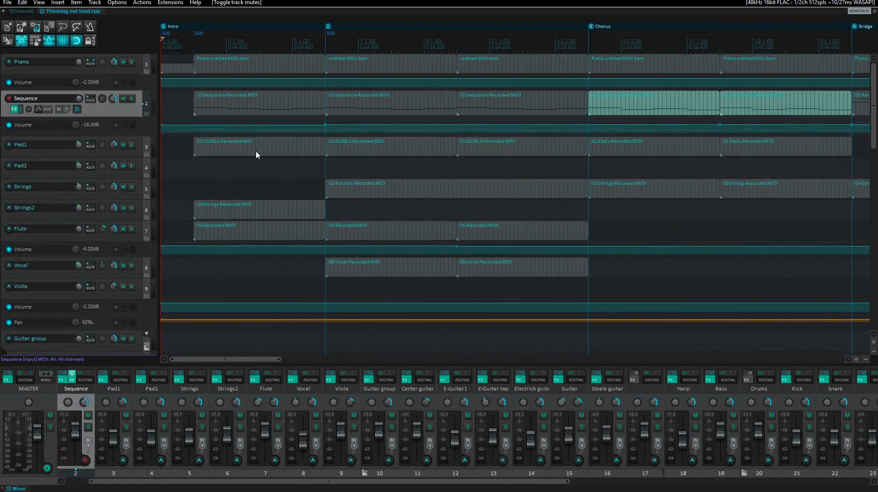
{"action": "key", "text": "Down"}
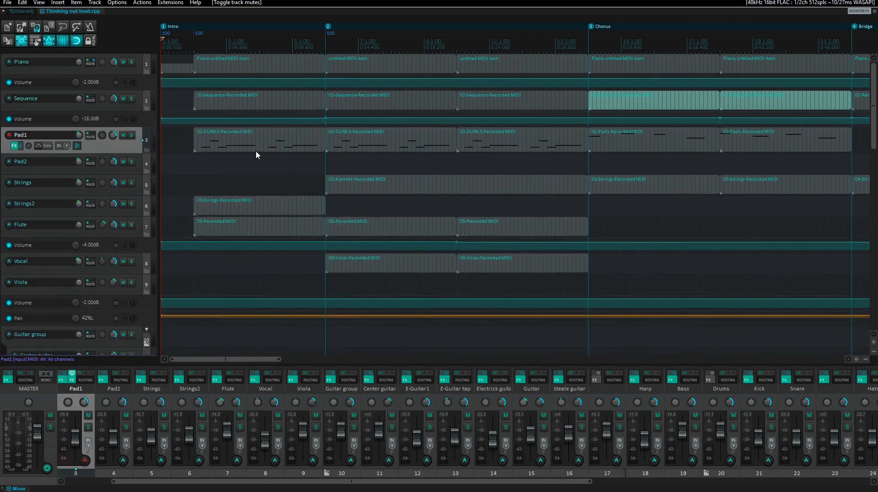
{"action": "key", "text": "Down"}
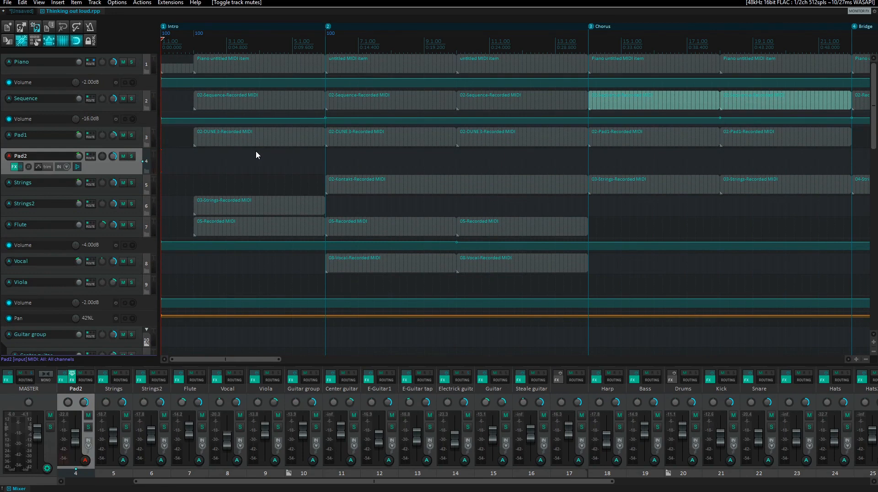
{"action": "key", "text": "Down"}
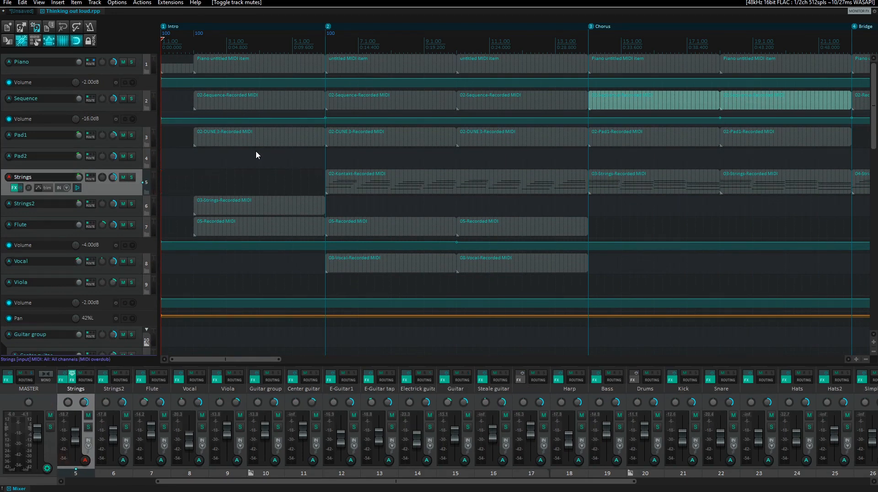
{"action": "key", "text": "Down"}
{"action": "key", "text": "Down"}
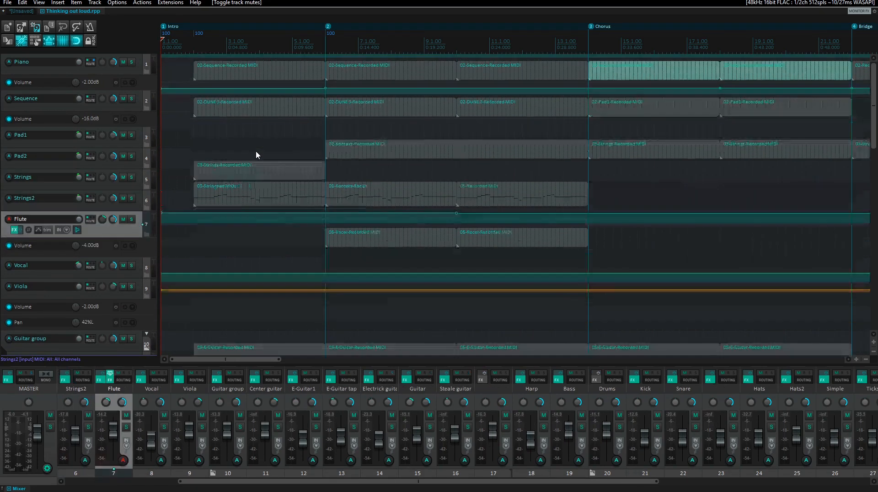
{"action": "key", "text": "Down"}
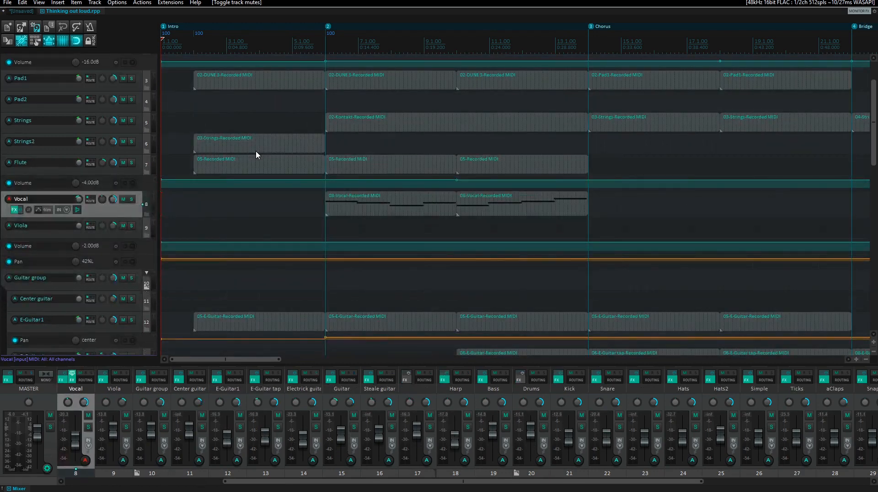
{"action": "key", "text": "Down"}
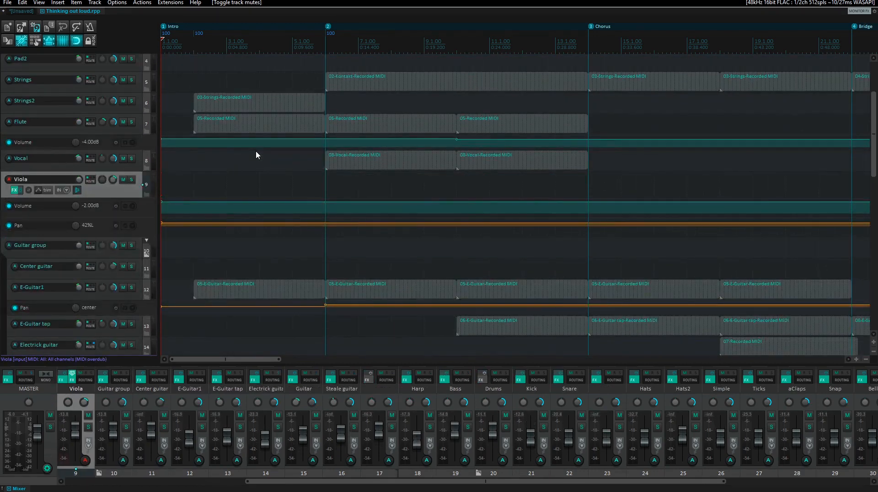
Go through the Guitar group folder, from its parent track past each guitar track to the unnamed track 17 that ends it
{"action": "key", "text": "Down"}
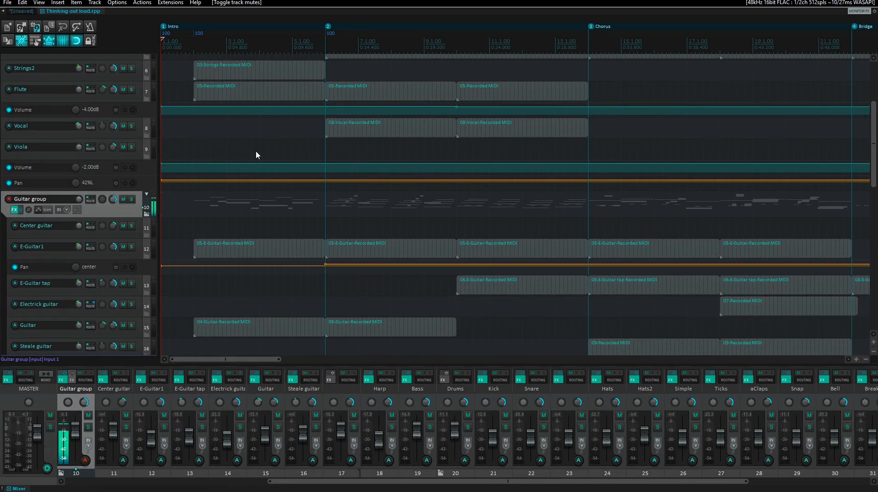
{"action": "key", "text": "Down"}
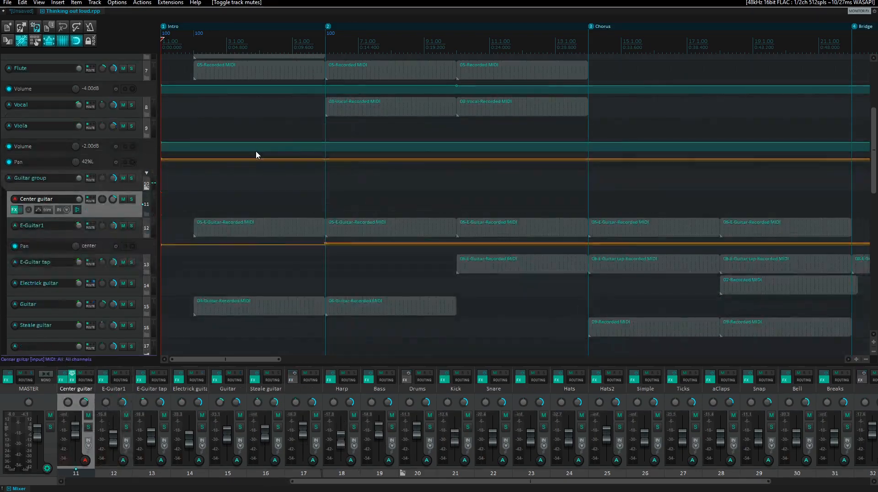
{"action": "key", "text": "Down"}
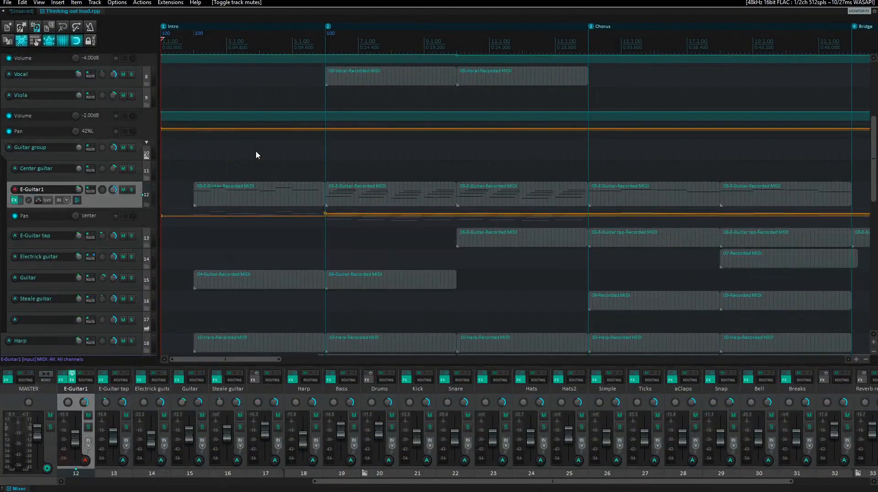
{"action": "key", "text": "Down"}
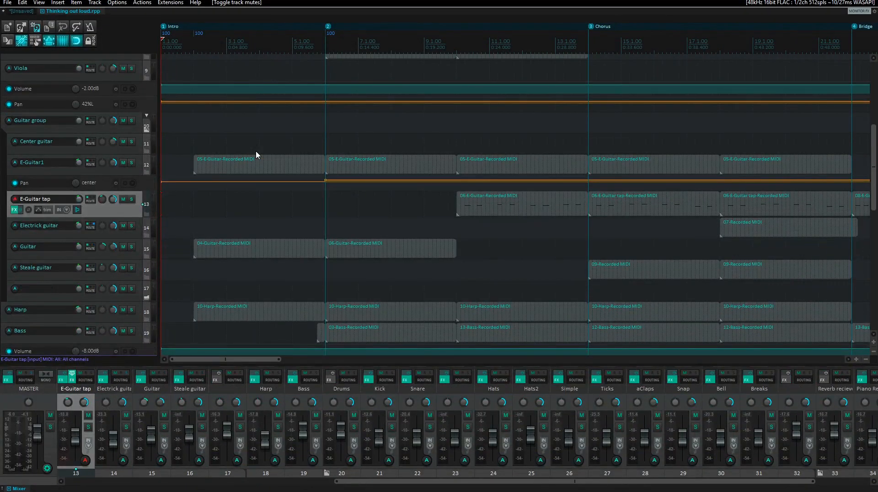
{"action": "key", "text": "Down"}
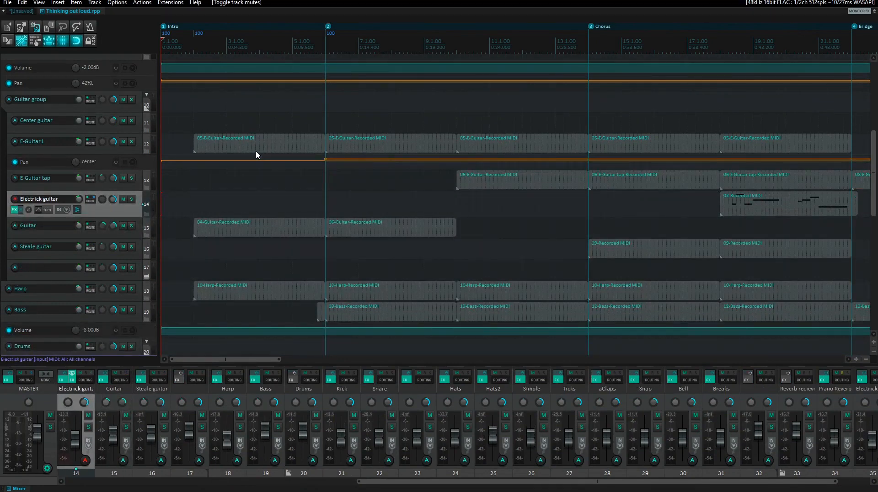
{"action": "key", "text": "Down"}
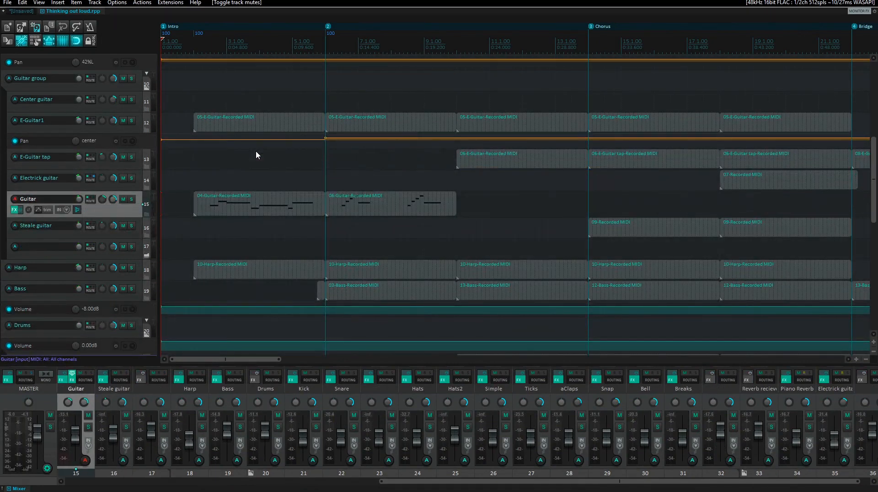
{"action": "key", "text": "Down"}
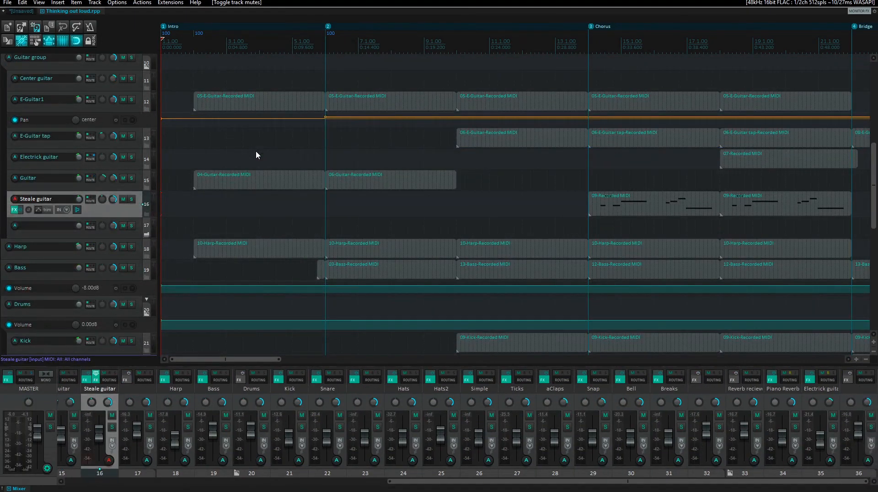
{"action": "key", "text": "Down"}
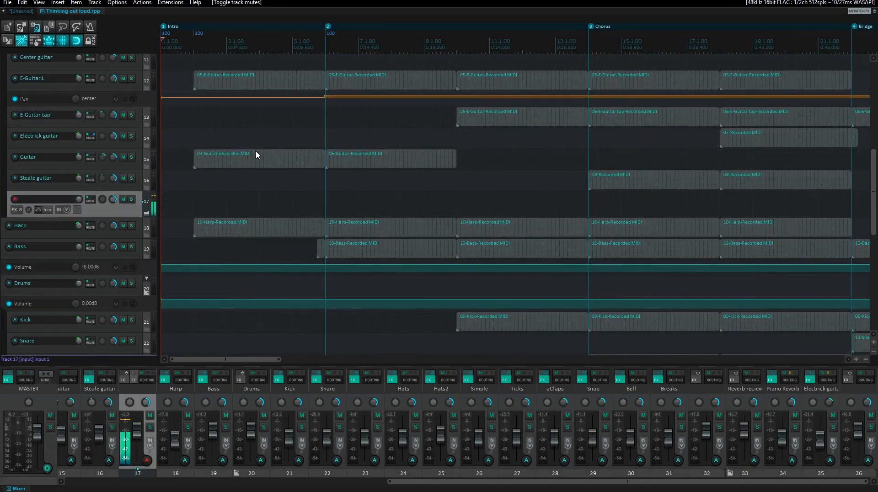
Continue past Harp and Bass and go through the Drums folder track by track to its unnamed closing track 32
{"action": "key", "text": "Down"}
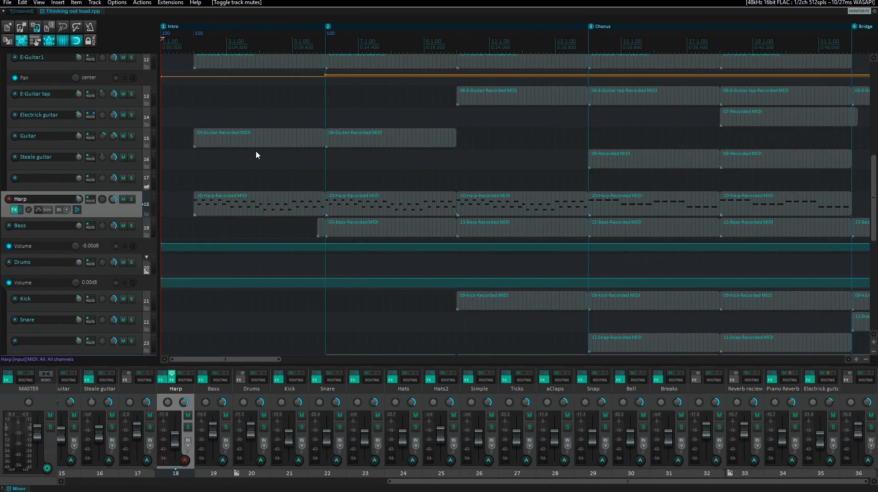
{"action": "key", "text": "Down"}
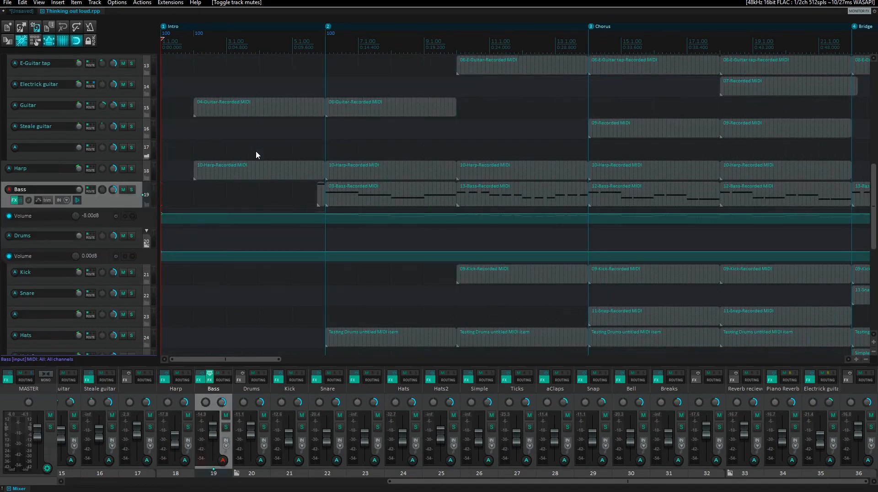
{"action": "key", "text": "Down"}
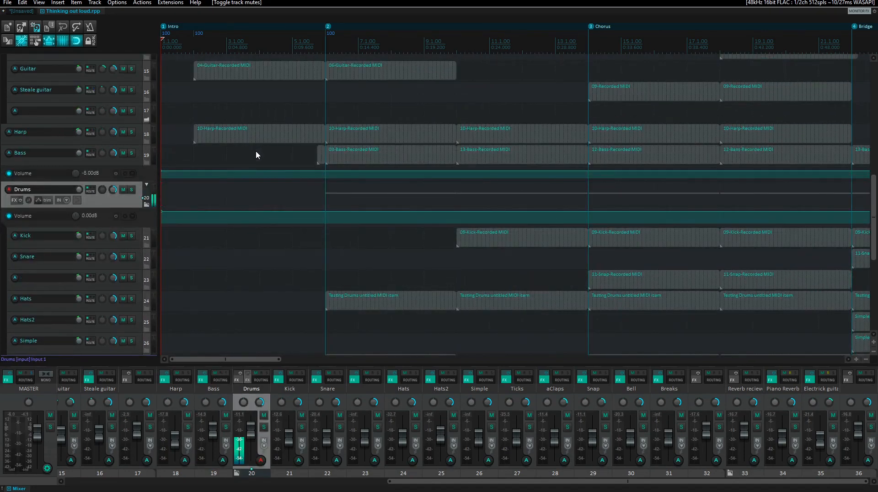
{"action": "key", "text": "Down"}
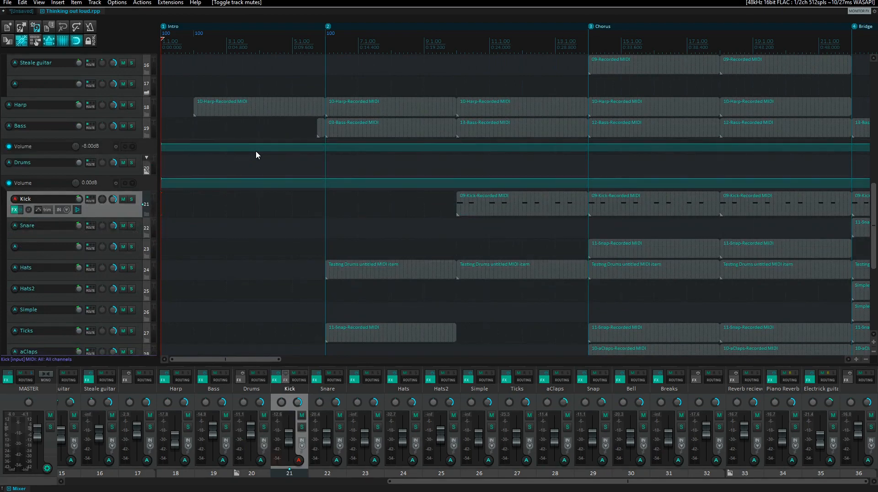
{"action": "key", "text": "Down"}
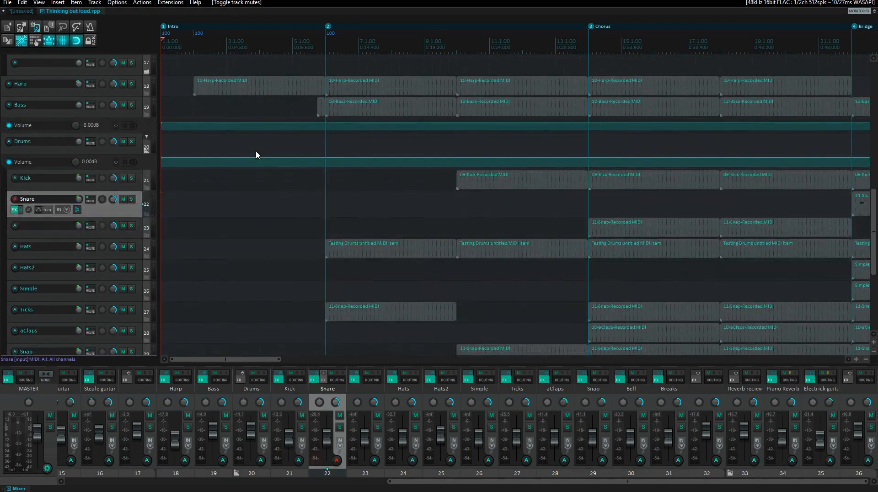
{"action": "key", "text": "Down"}
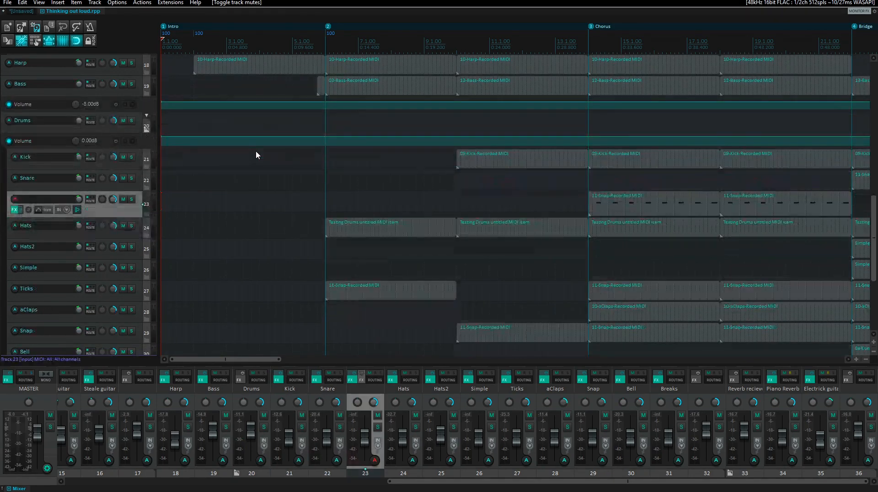
{"action": "key", "text": "Down"}
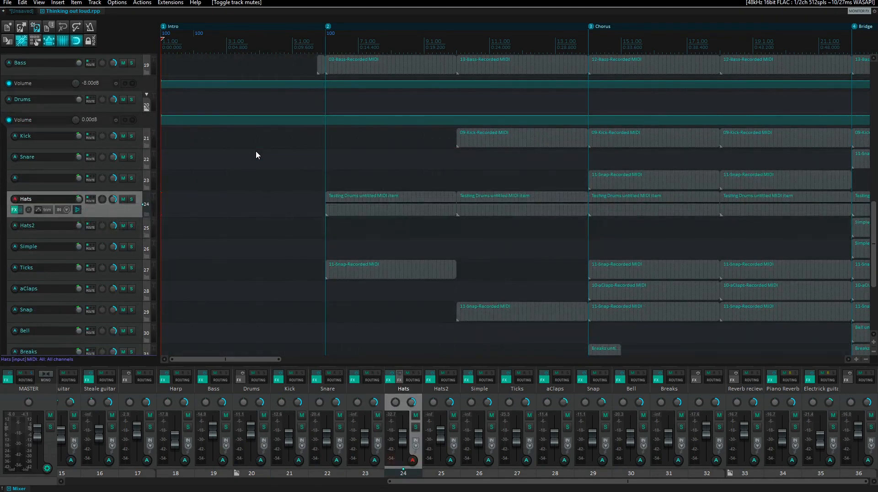
{"action": "key", "text": "Down"}
{"action": "key", "text": "Down"}
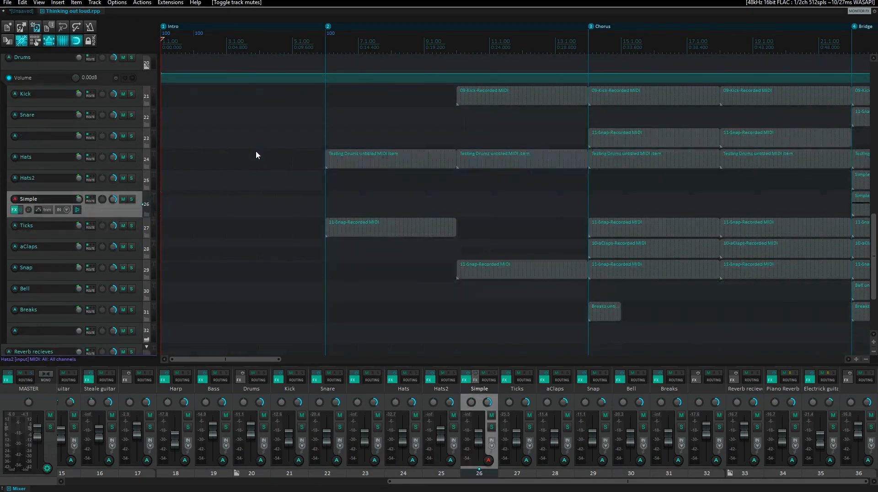
{"action": "key", "text": "Down"}
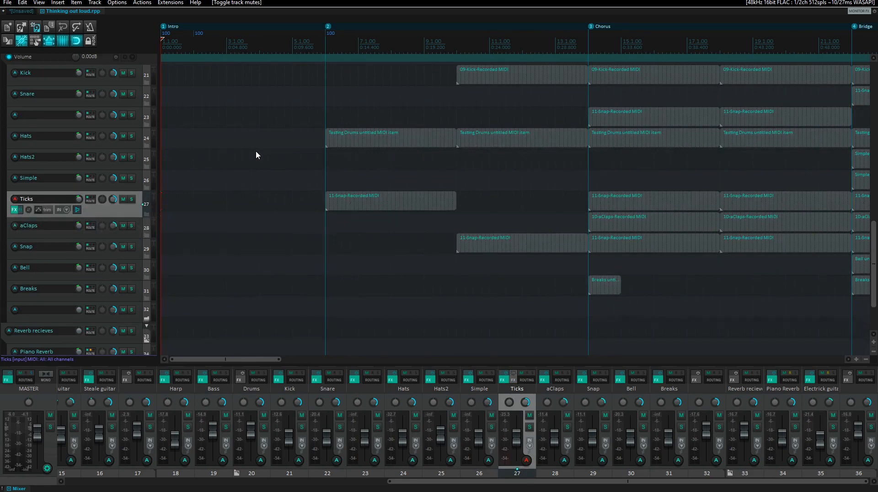
{"action": "key", "text": "Down"}
{"action": "key", "text": "Down"}
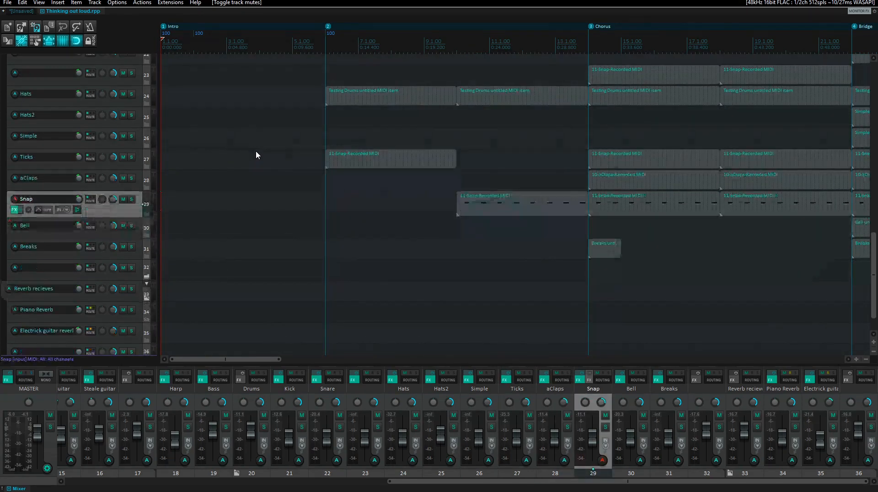
{"action": "key", "text": "Down"}
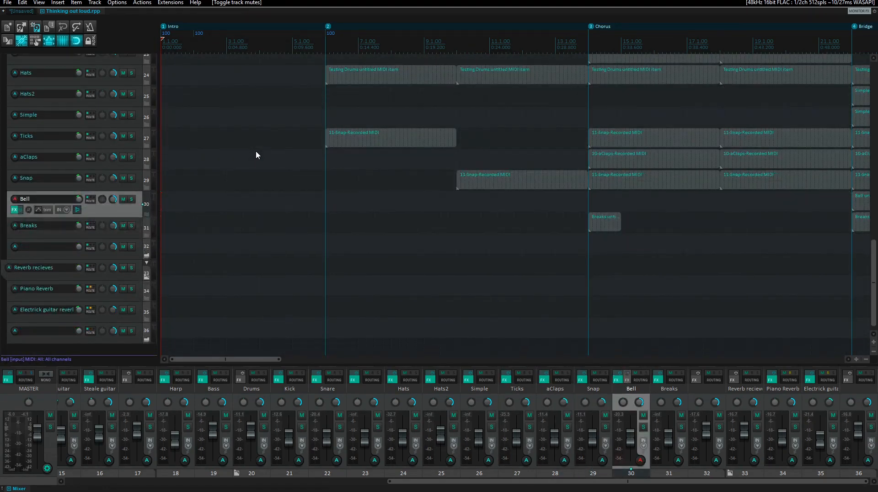
{"action": "key", "text": "Down"}
{"action": "key", "text": "Down"}
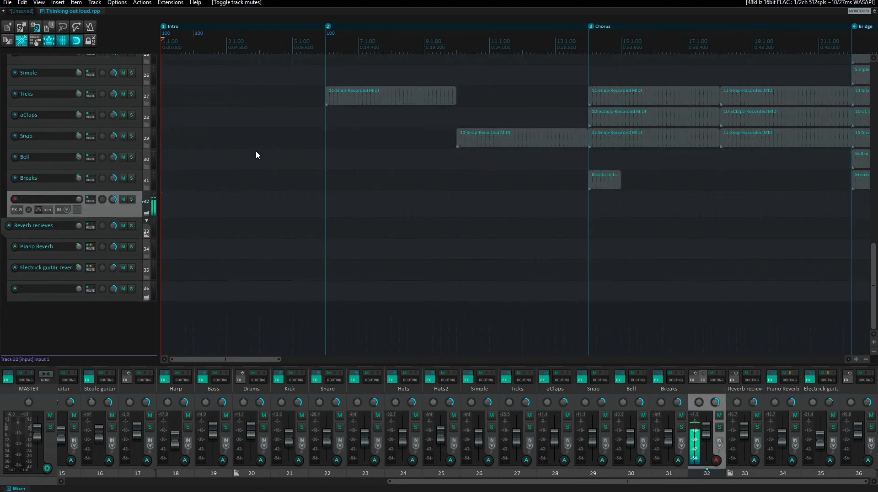
Go through the Reverb recieves folder, past the piano and electric guitar reverb tracks, to its unnamed closing track 36
{"action": "key", "text": "Down"}
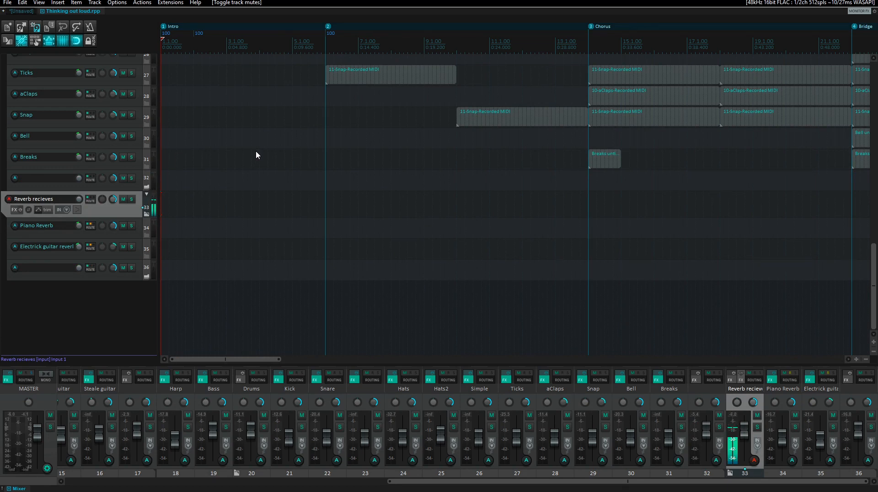
{"action": "key", "text": "Down"}
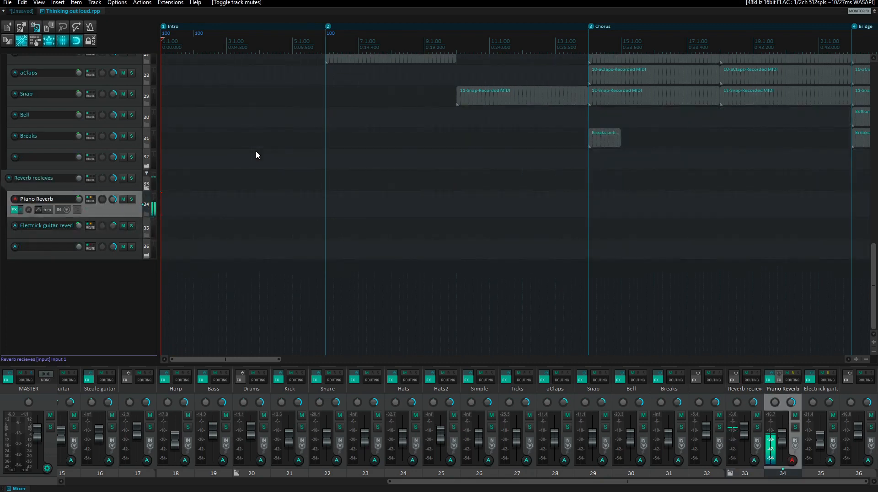
{"action": "key", "text": "Down"}
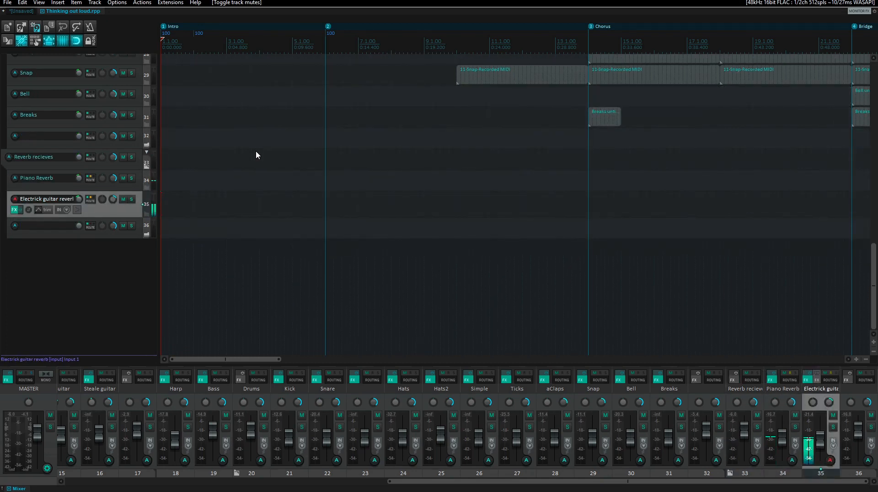
{"action": "key", "text": "Down"}
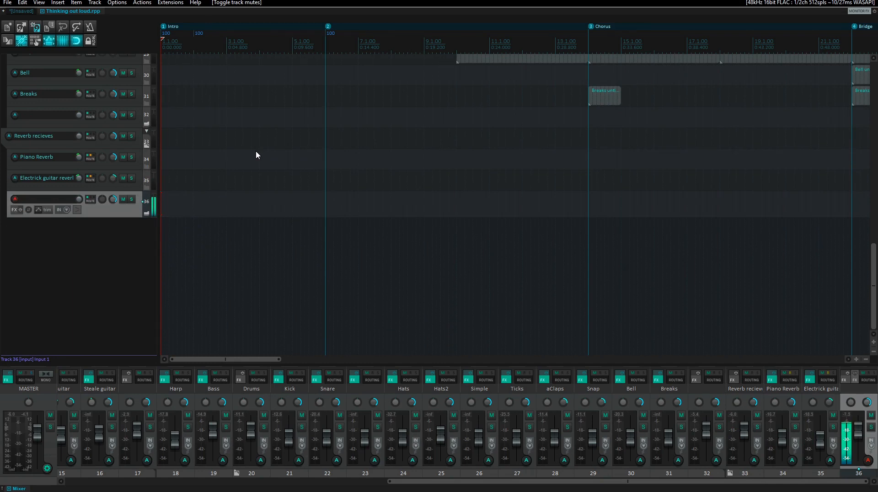
Return to the first track, Piano, and jump from it directly to the Guitar group folder track
{"action": "key", "text": "Home"}
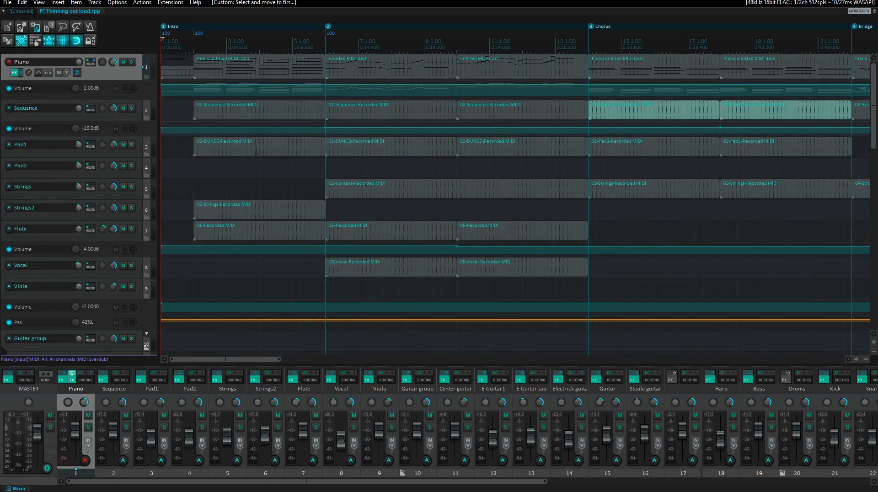
{"action": "key", "text": "space"}
{"action": "key", "text": "2"}
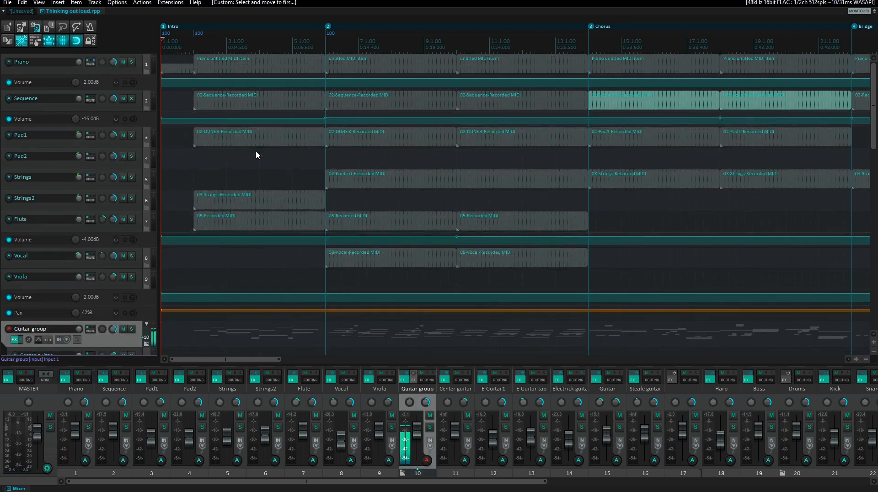
Solo the Guitar group folder to audition its tracks alone, and turn its solo off again
{"action": "key", "text": "F6"}
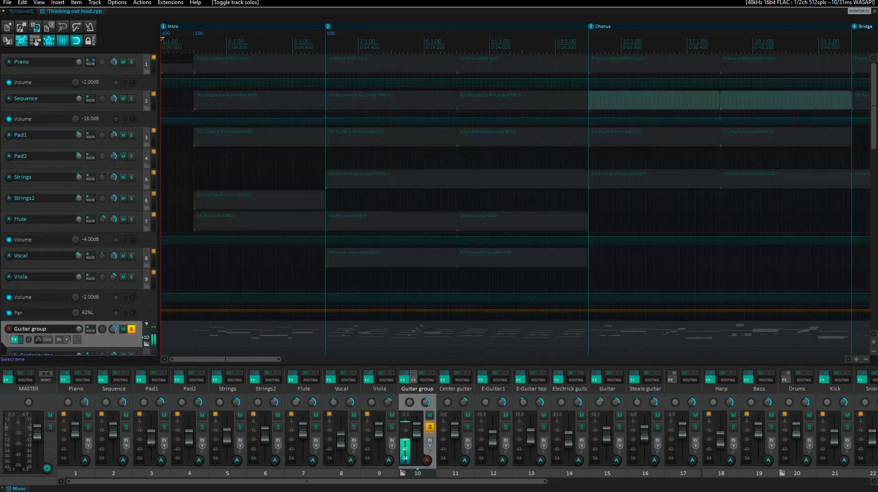
{"action": "key", "text": "F6"}
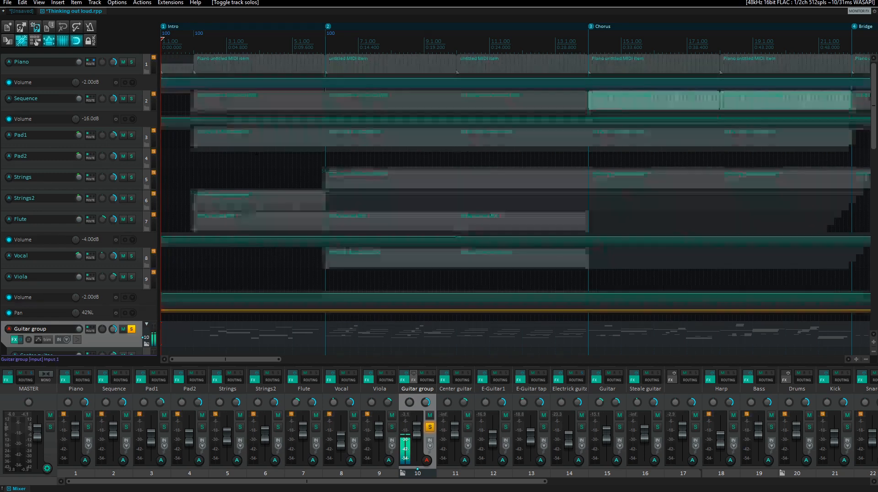
{"action": "key", "text": "F6"}
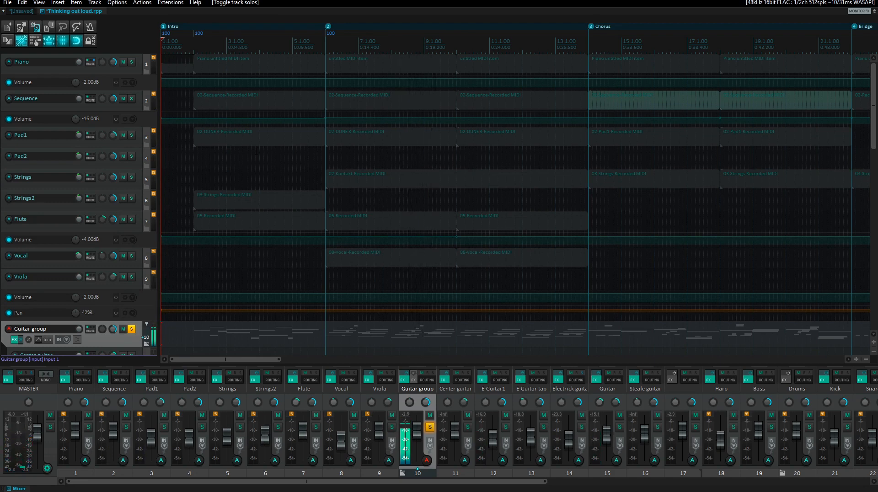
{"action": "key", "text": "F6"}
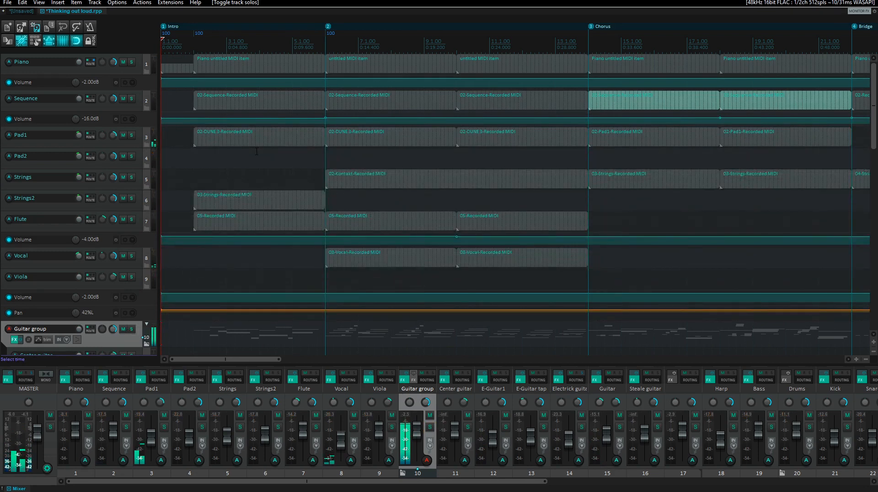
Jump to the Drums folder, solo it, and move the play position to marker 2
{"action": "key", "text": "Down"}
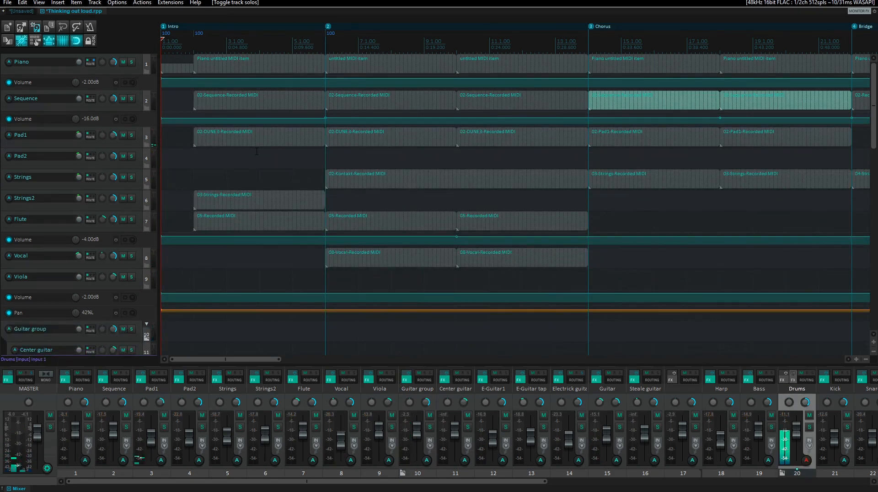
{"action": "key", "text": "F6"}
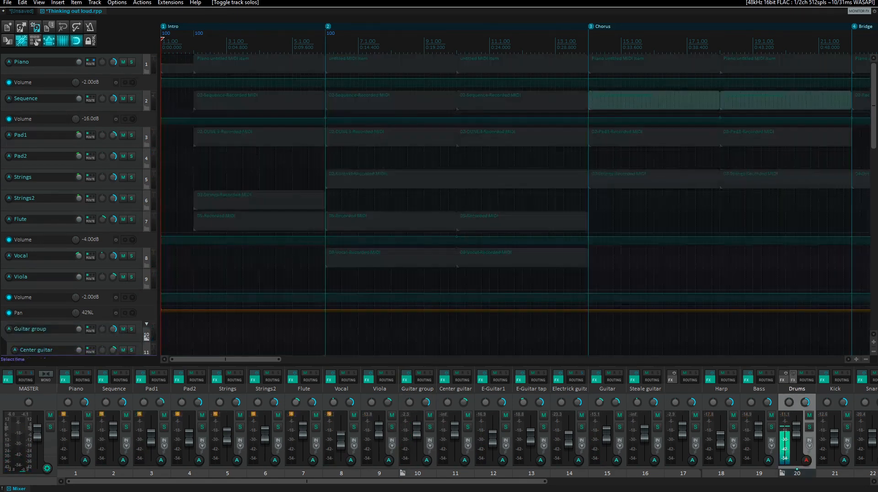
{"action": "key", "text": "2"}
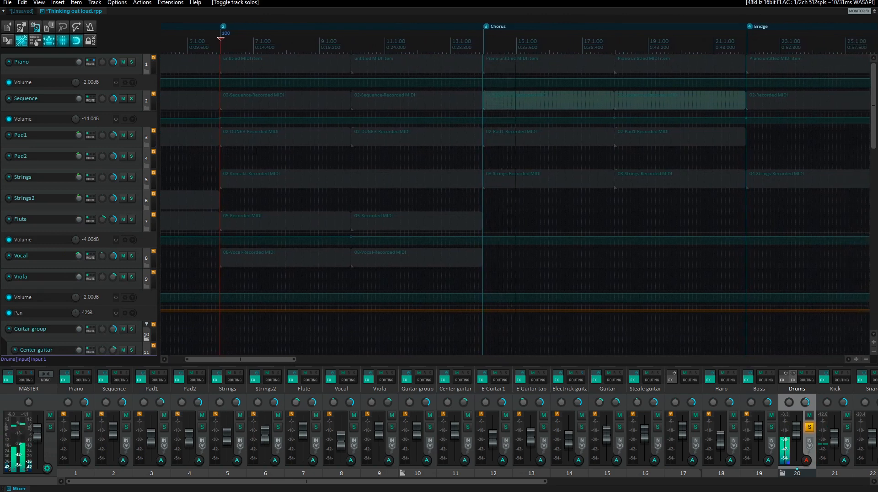
Solo the Guitar group folder together with Drums, and clear all track solos
{"action": "left_click", "coordinate": [402, 450]}
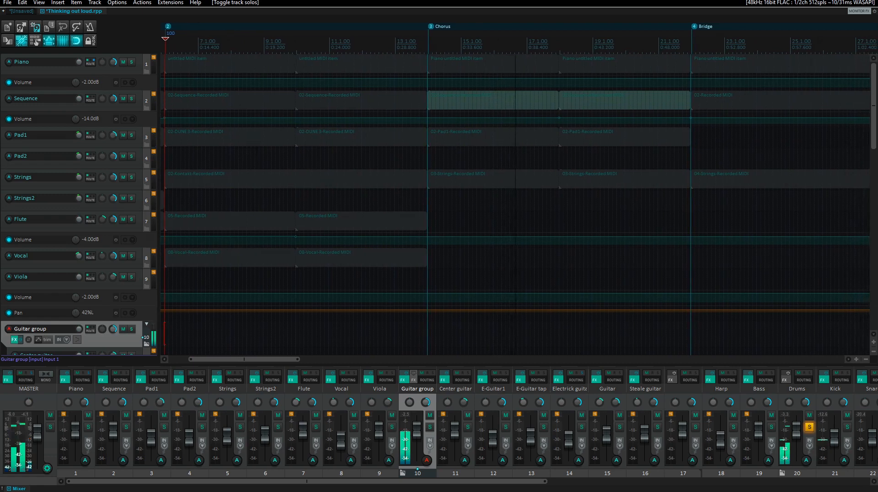
{"action": "left_click", "coordinate": [430, 427]}
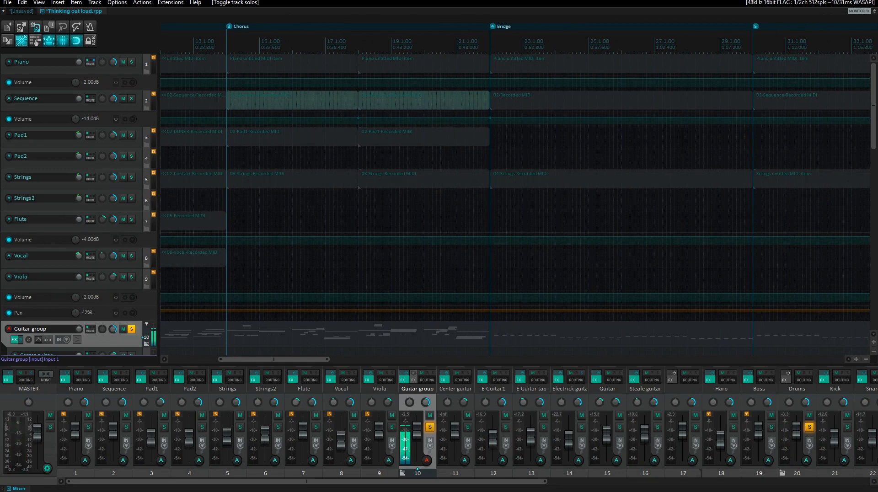
{"action": "key", "text": "alt+F6"}
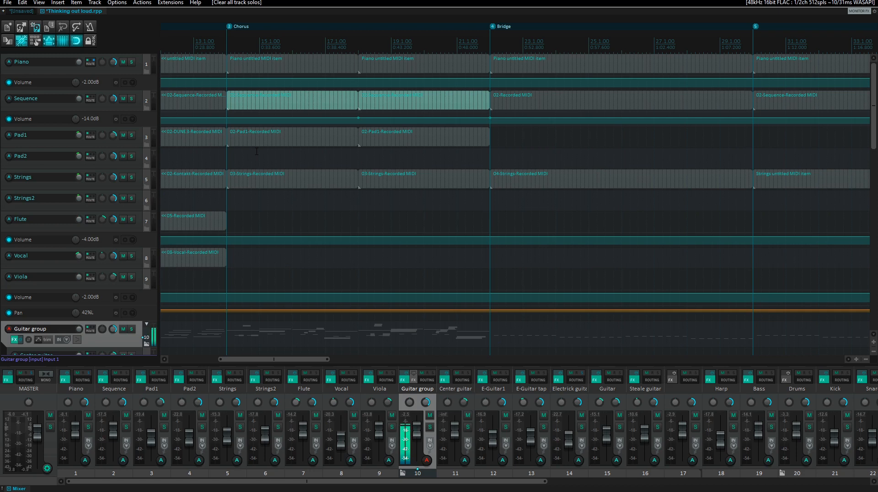
Go to marker 2 and back to the song's start, play the full mix, and stop playback
{"action": "key", "text": "2"}
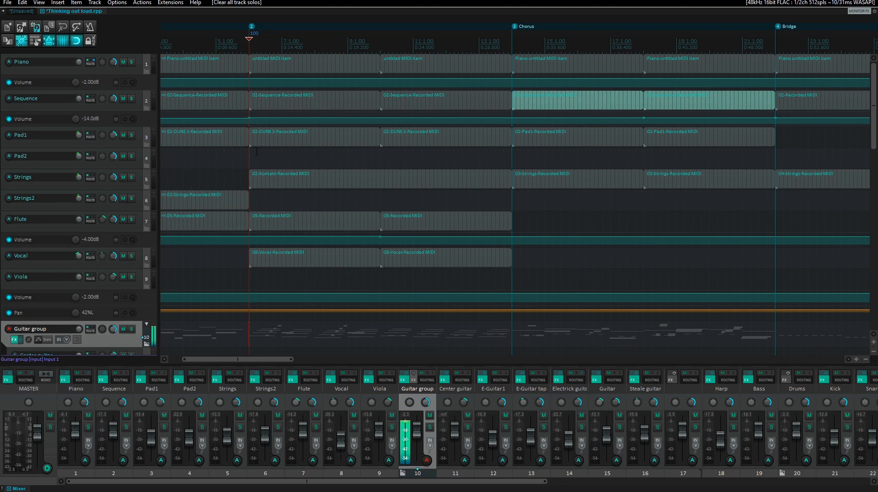
{"action": "key", "text": "Home"}
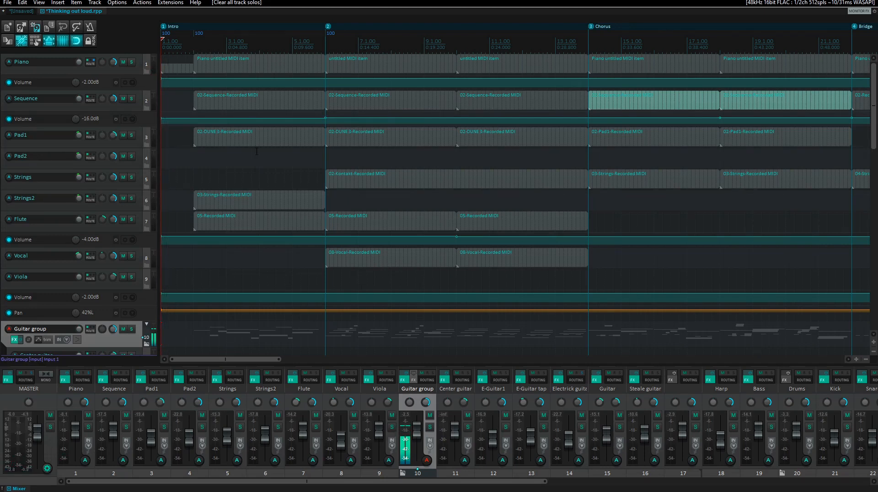
{"action": "key", "text": "space"}
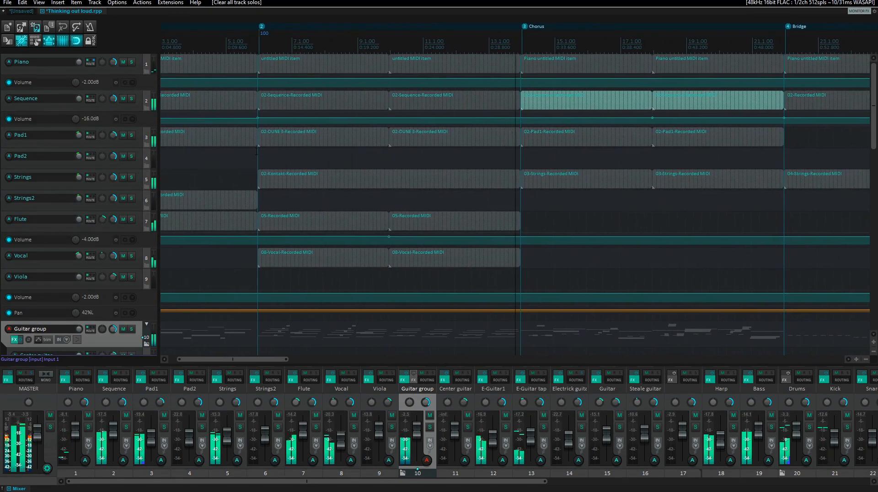
{"action": "key", "text": "space"}
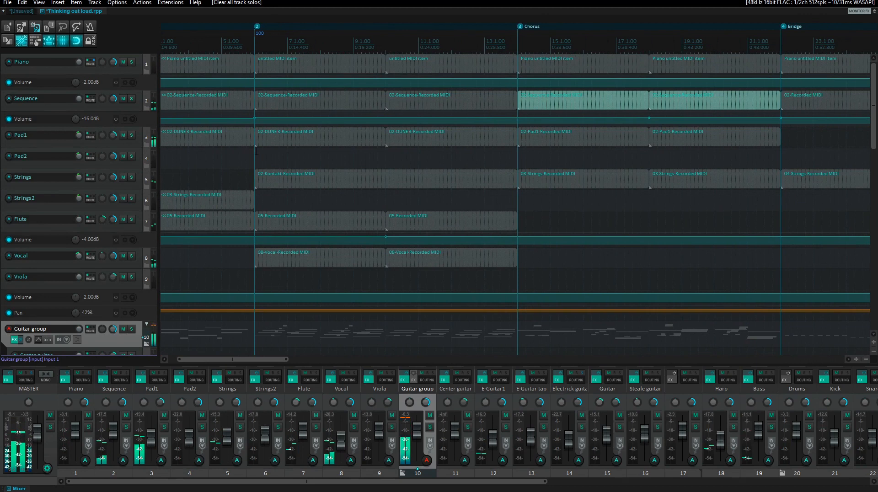